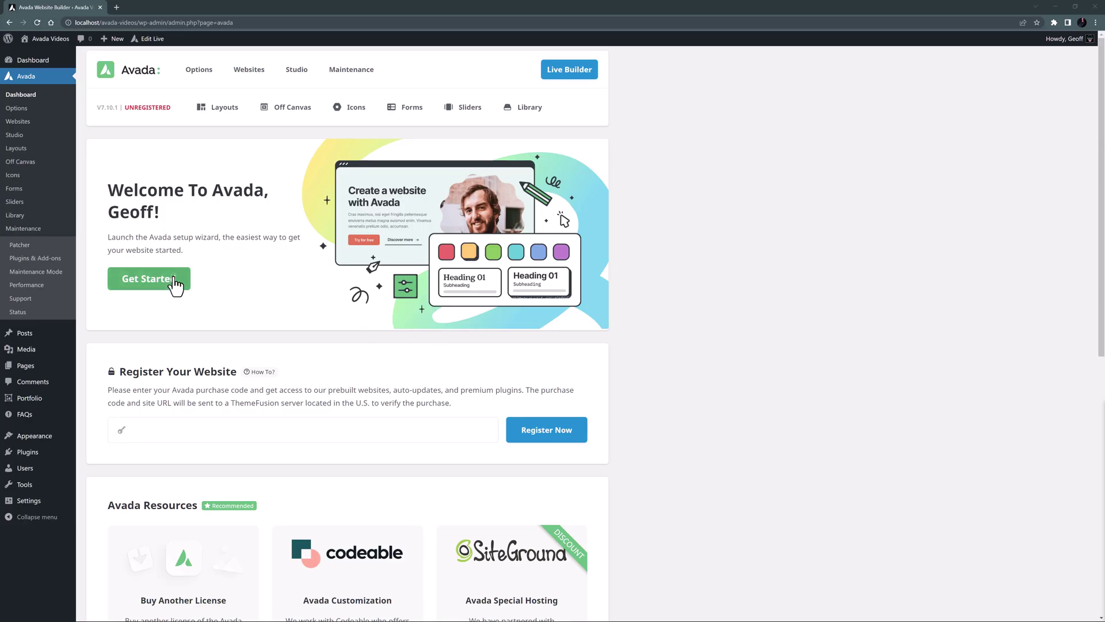
Start the Setup Wizard and register the site with the pasted purchase code
{"action": "left_click", "coordinate": [175, 284]}
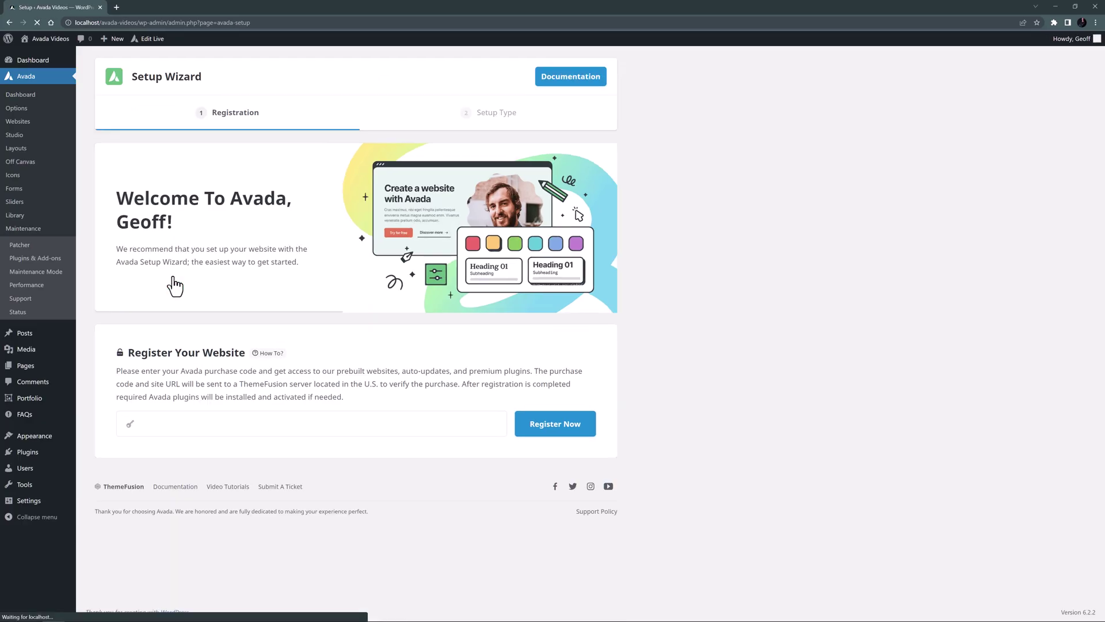
{"action": "left_click", "coordinate": [175, 408]}
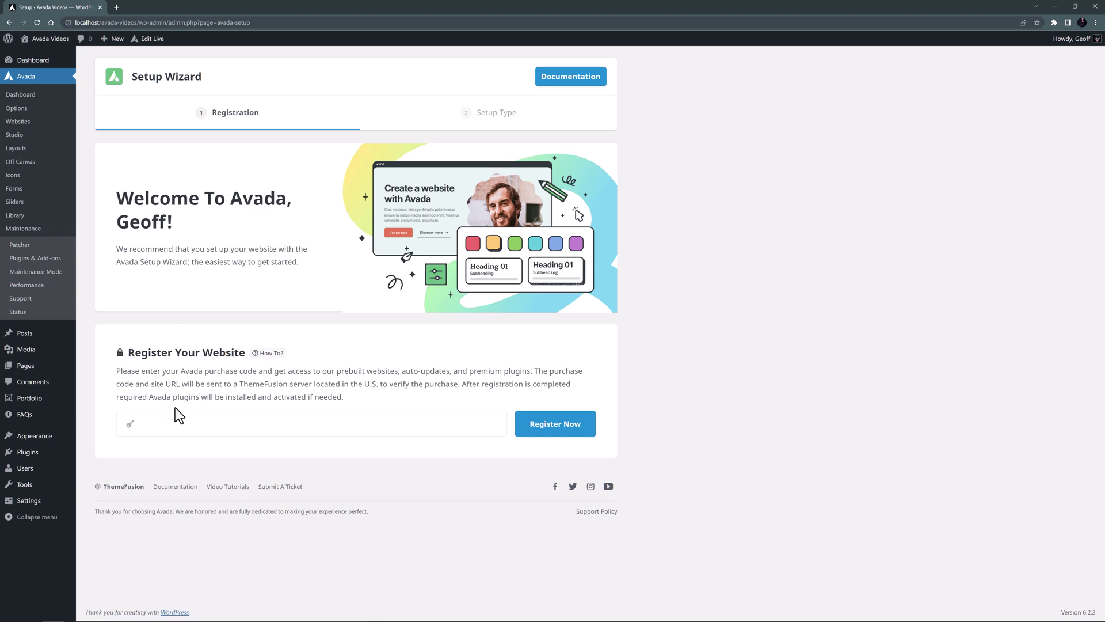
{"action": "key", "text": "ctrl+v"}
{"action": "left_click", "coordinate": [542, 429]}
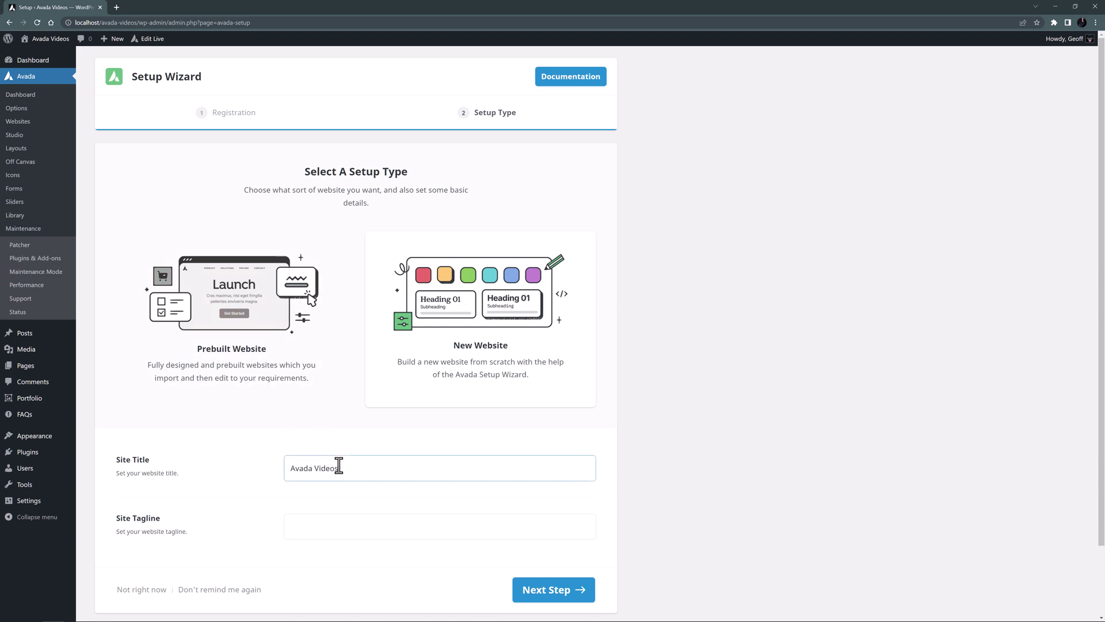
Set the site title to 'Avada Painter & Decorator' and tagline 'Not just another WordPress site!'
{"action": "left_click_drag", "start_coordinate": [343, 469], "coordinate": [288, 443]}
{"action": "type", "text": "Avada Painter & Decorator"}
{"action": "key", "text": "Tab"}
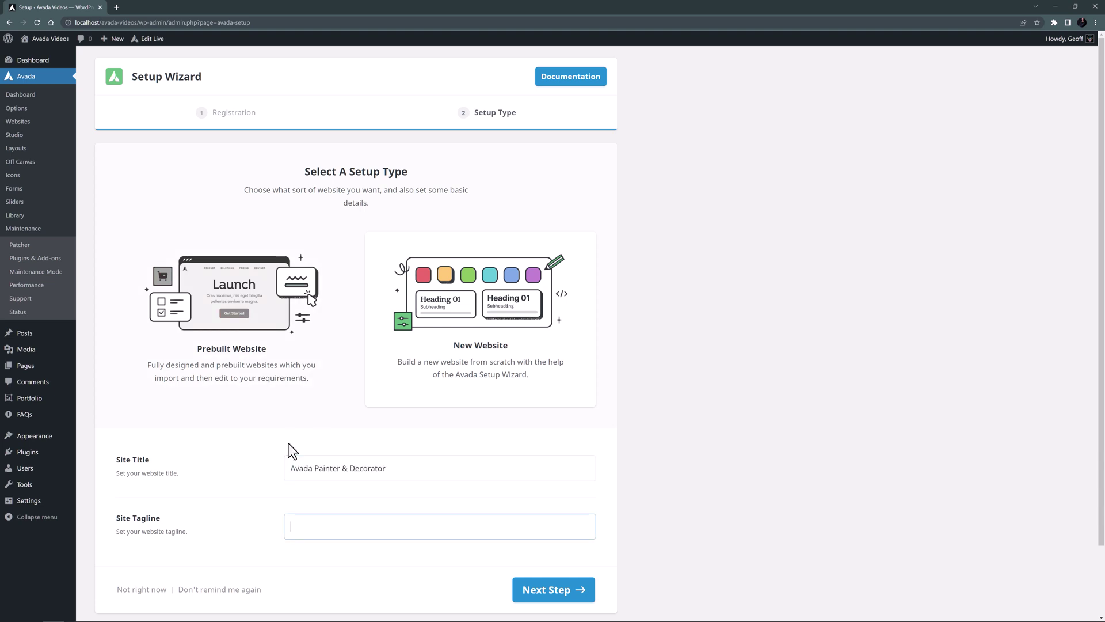
{"action": "type", "text": "Not just another WordPress site!"}
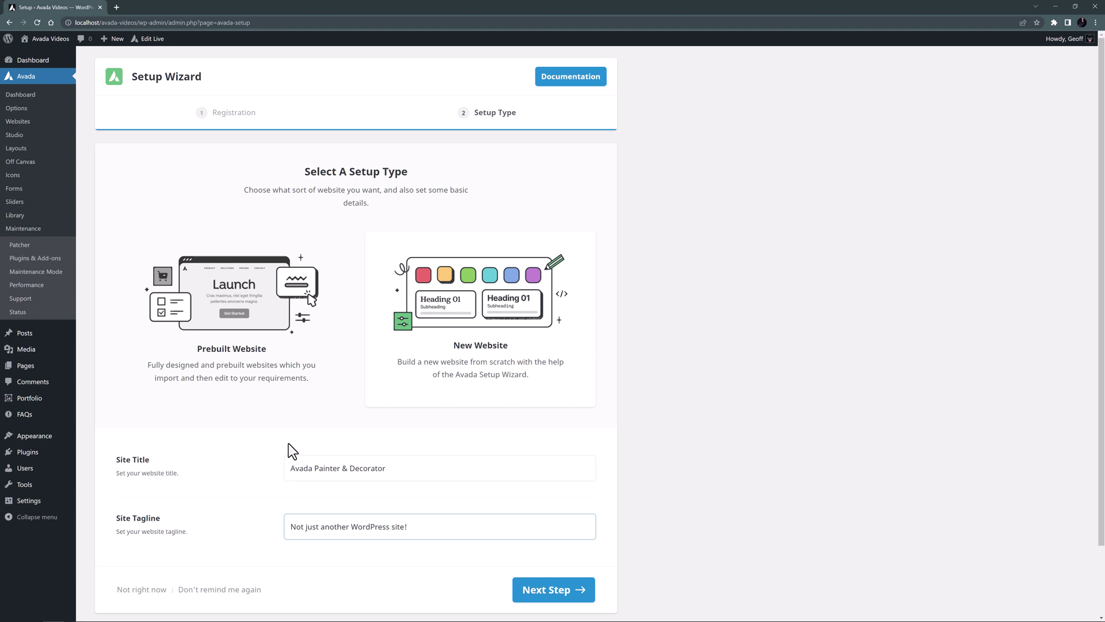
Go to the Colors step, filter palettes by green and pick the yellow-and-green palette
{"action": "left_click", "coordinate": [521, 591]}
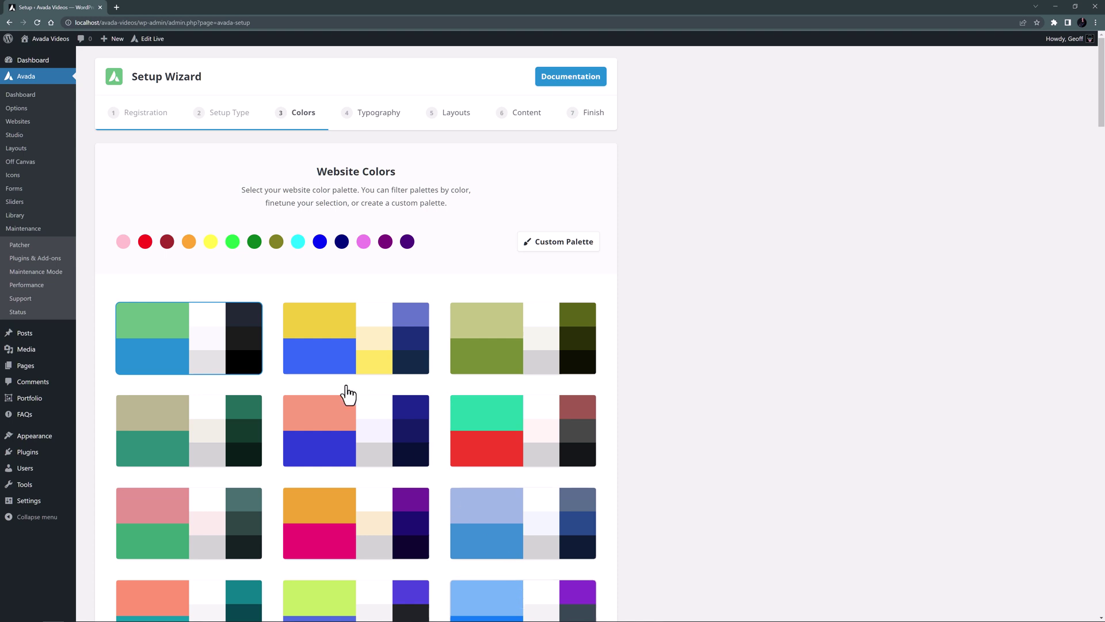
{"action": "left_click", "coordinate": [254, 241]}
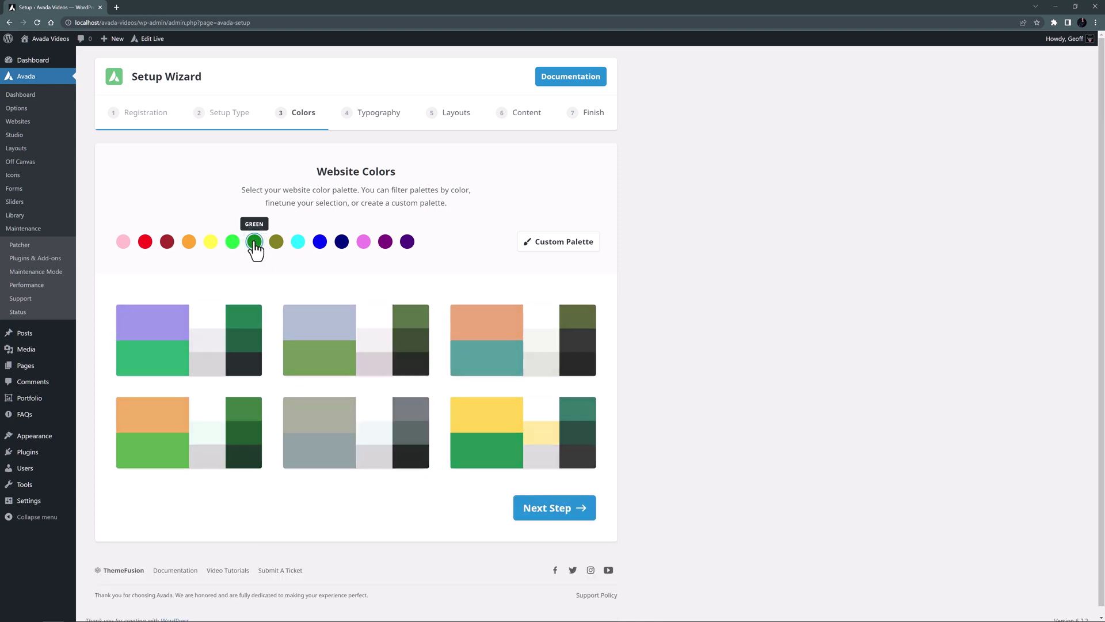
{"action": "left_click", "coordinate": [496, 442]}
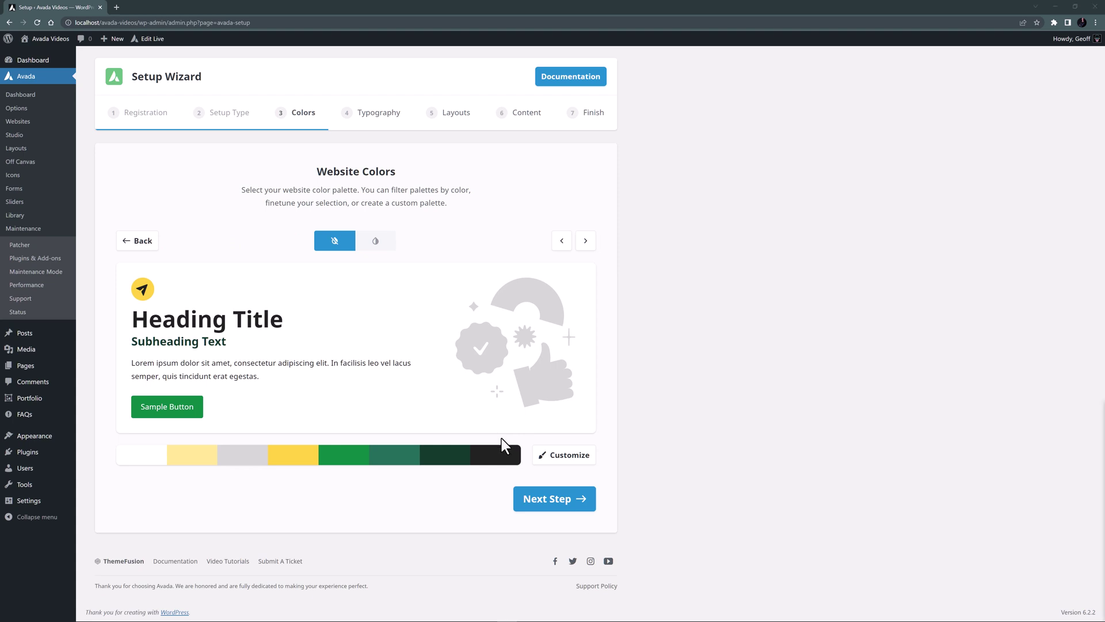
Customize the palette, changing Color 5 to teal #278b77
{"action": "left_click", "coordinate": [549, 458]}
{"action": "scroll", "coordinate": [545, 457], "scroll_direction": "down", "scroll_amount": 3}
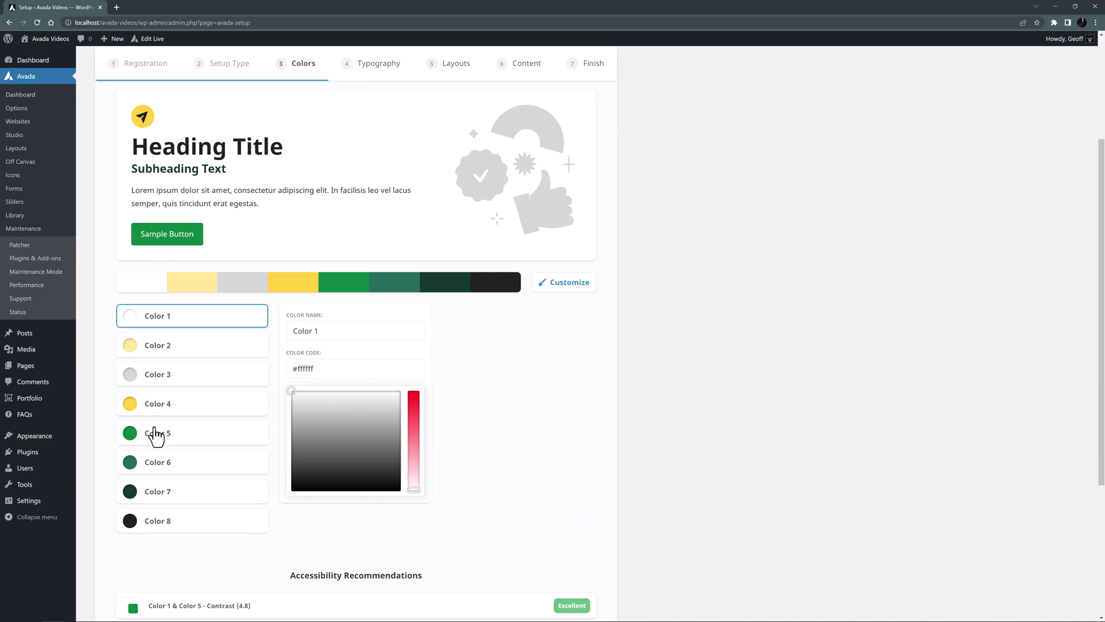
{"action": "left_click", "coordinate": [155, 435]}
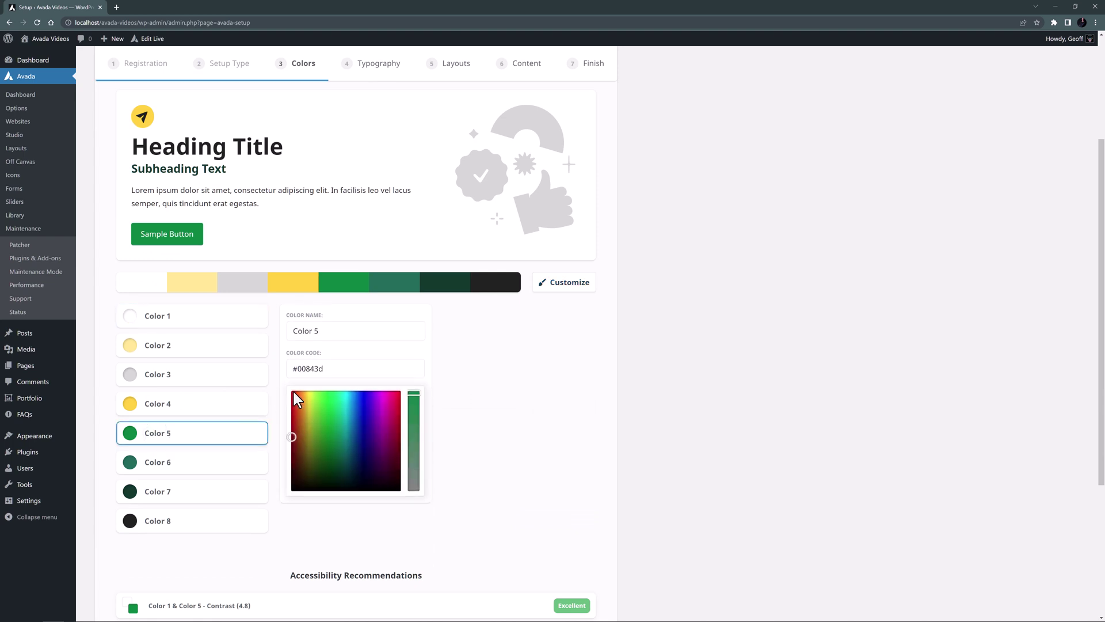
{"action": "double_click", "coordinate": [338, 368]}
{"action": "key", "text": "ctrl+a"}
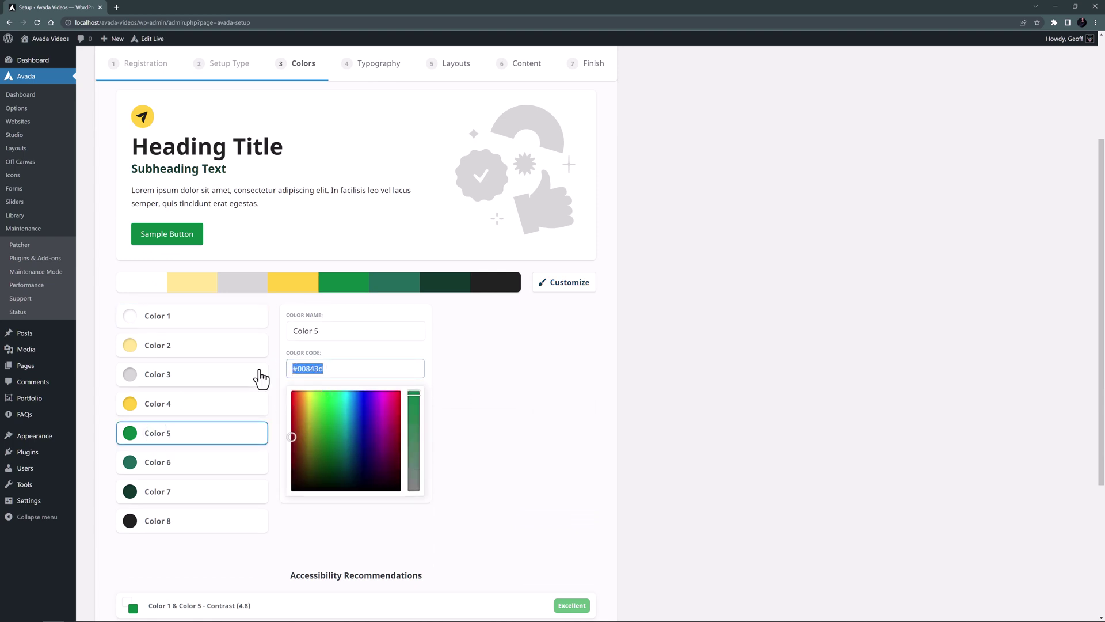
{"action": "type", "text": "#278b77"}
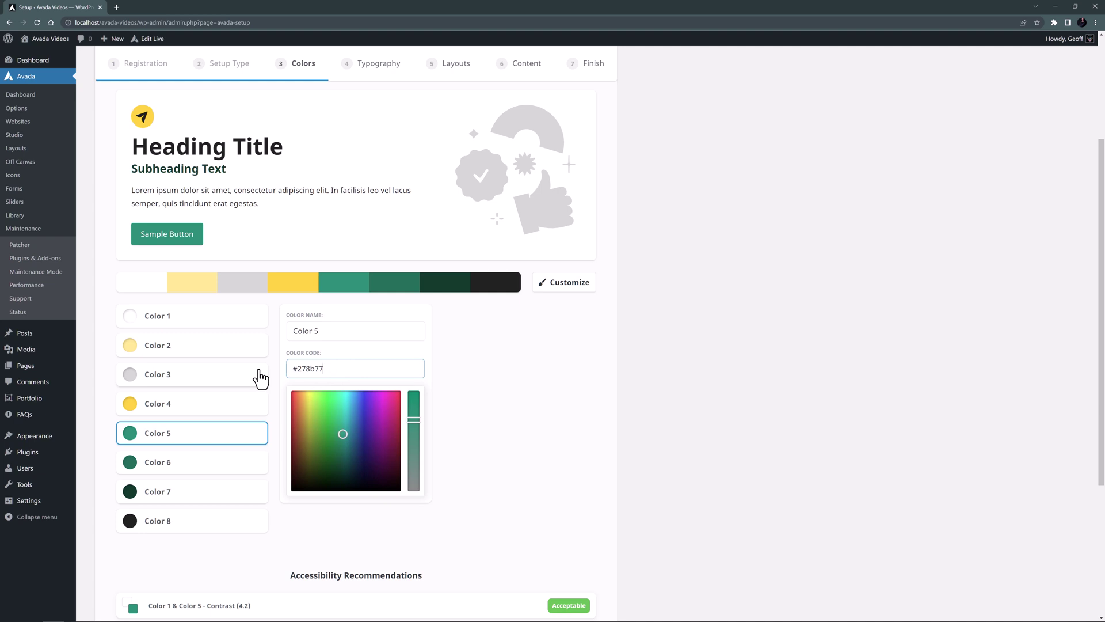
Change Color 4 to #ffbb00 and Color 2 to pale #e8f2ee
{"action": "left_click", "coordinate": [227, 403]}
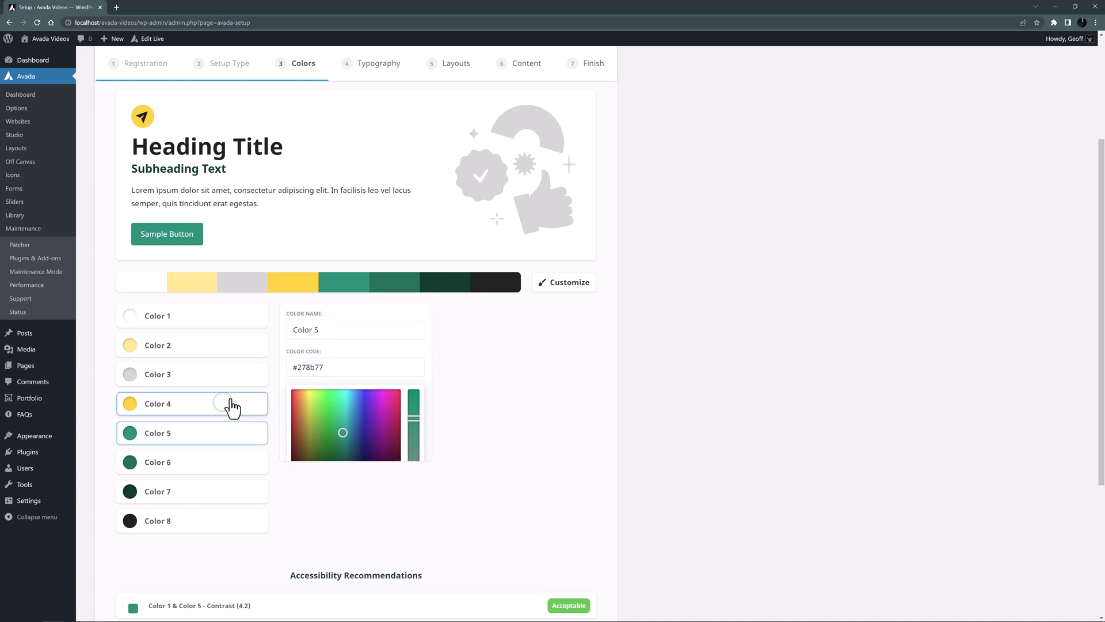
{"action": "left_click", "coordinate": [315, 368]}
{"action": "key", "text": "ctrl+a"}
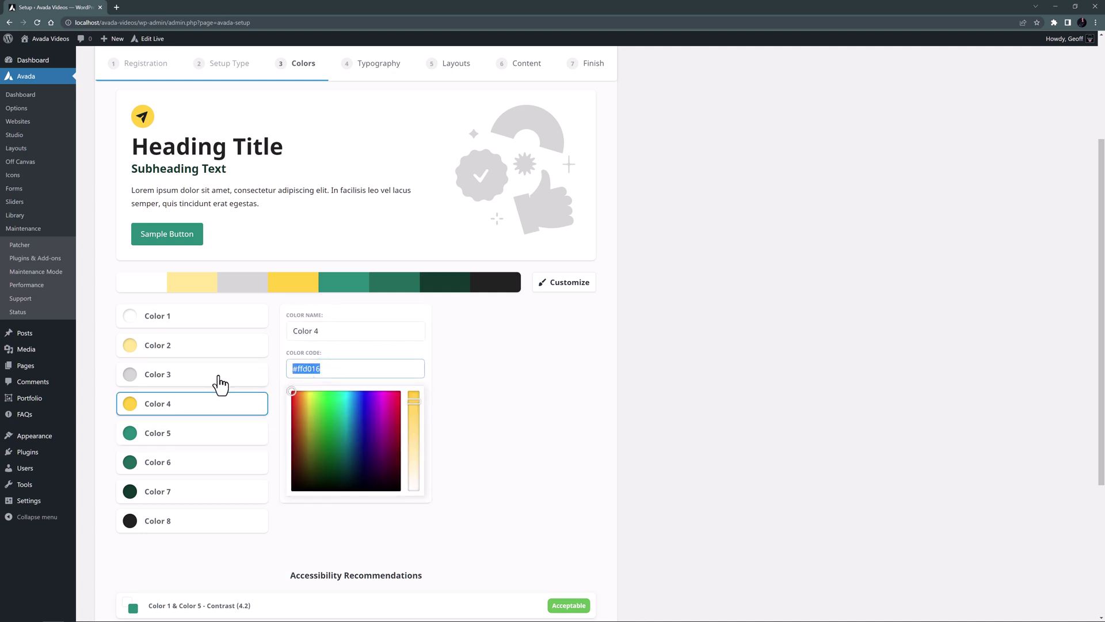
{"action": "type", "text": "#ffbb00"}
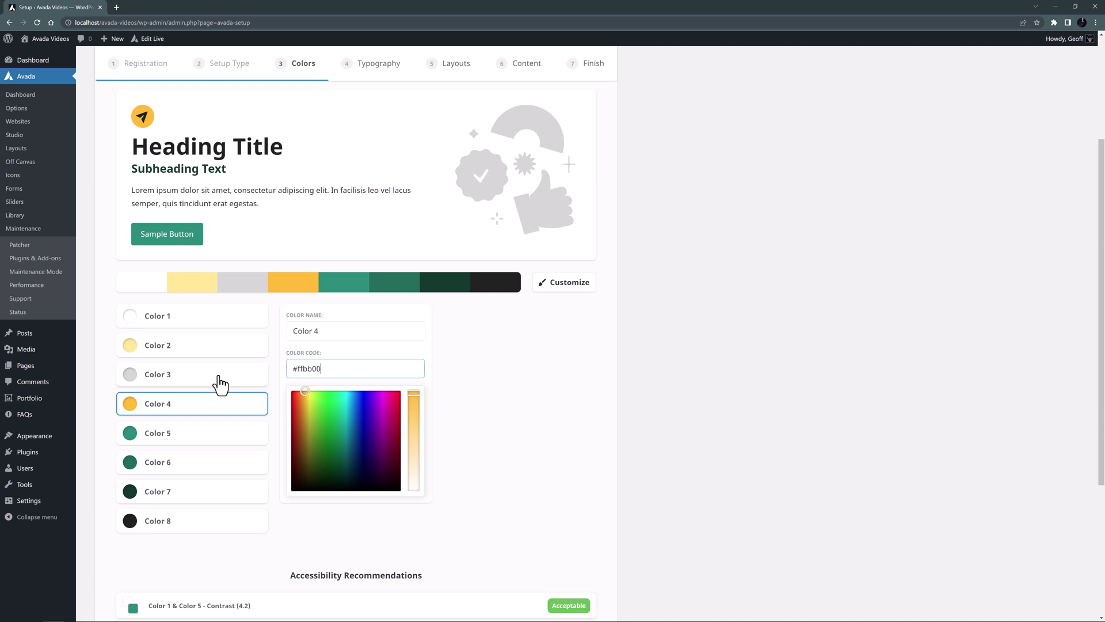
{"action": "left_click", "coordinate": [218, 348]}
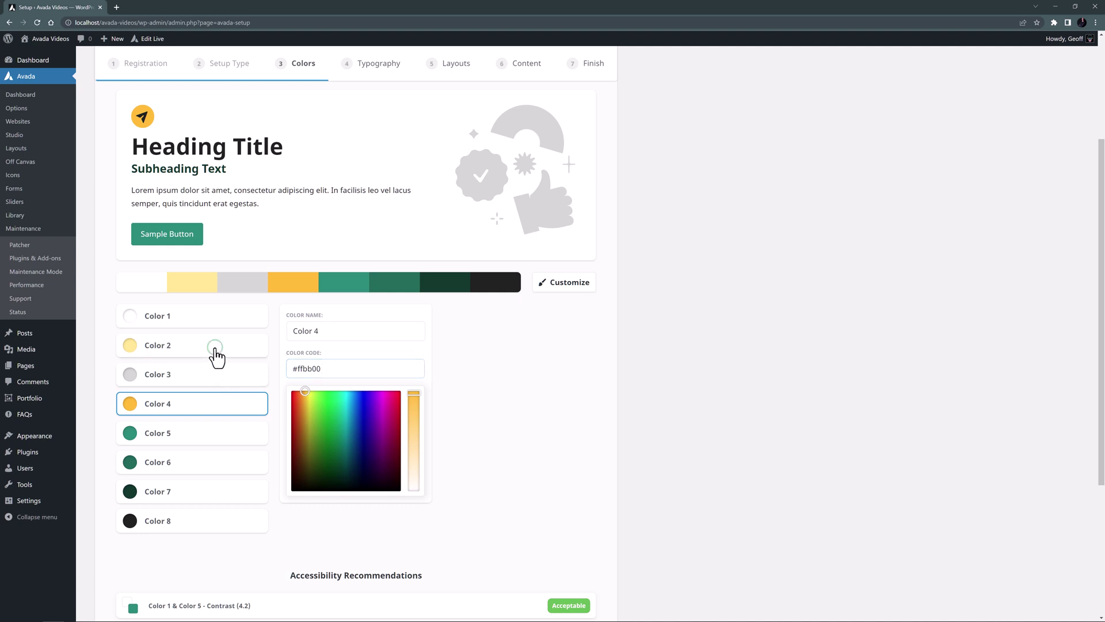
{"action": "left_click", "coordinate": [316, 365]}
{"action": "key", "text": "ctrl+a"}
{"action": "type", "text": "#e8f2ee"}
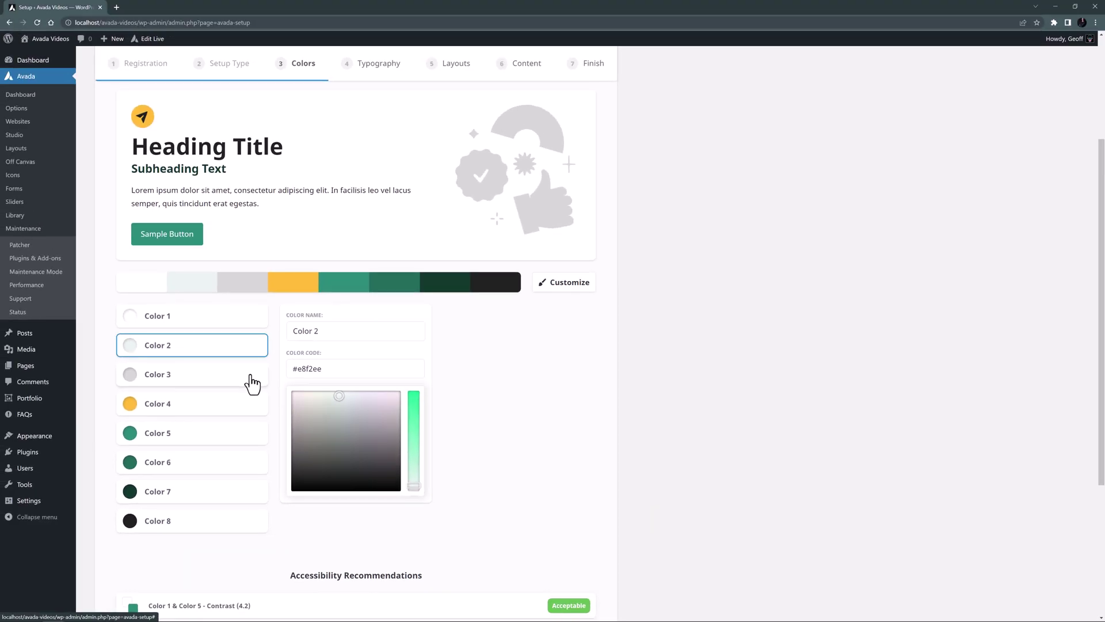
Continue the wizard to the Typography step
{"action": "scroll", "coordinate": [250, 386], "scroll_direction": "down", "scroll_amount": 2}
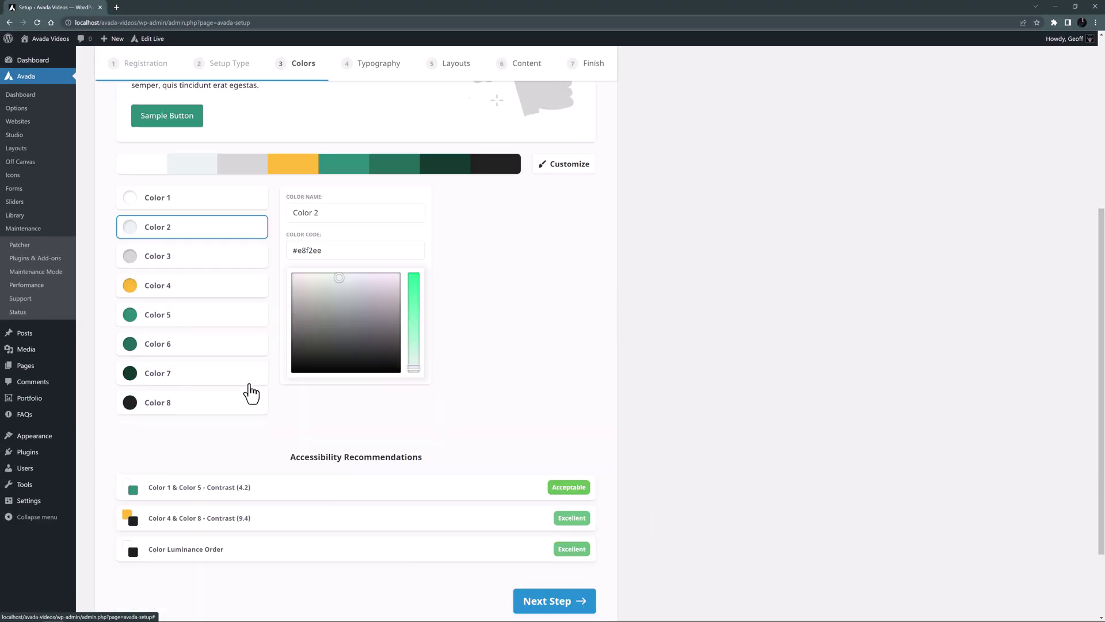
{"action": "scroll", "coordinate": [251, 393], "scroll_direction": "down", "scroll_amount": 2}
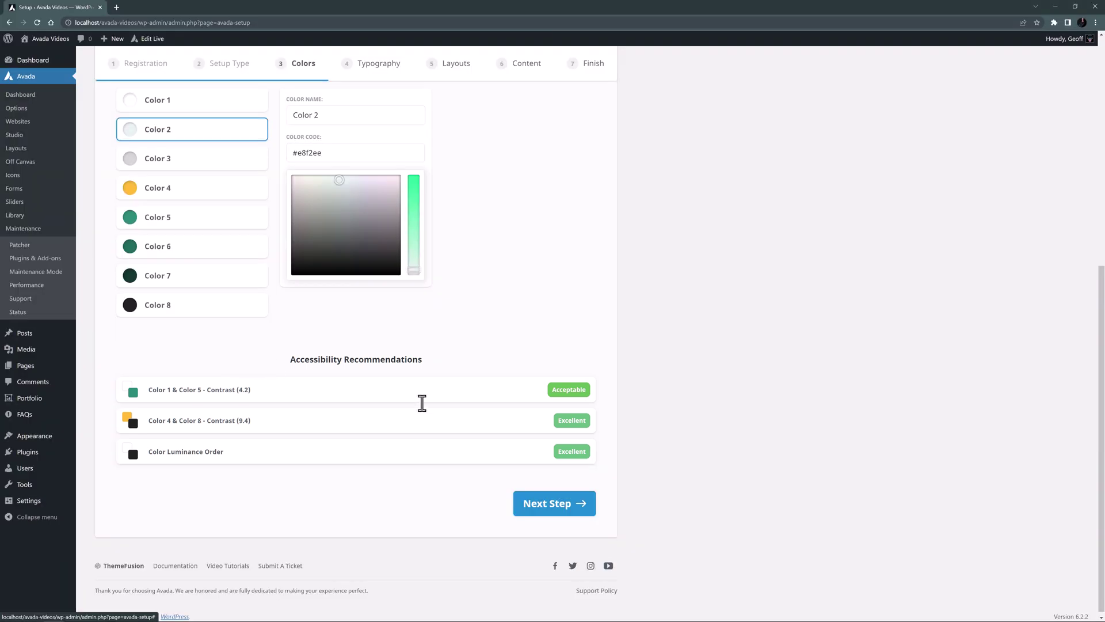
{"action": "left_click", "coordinate": [554, 506]}
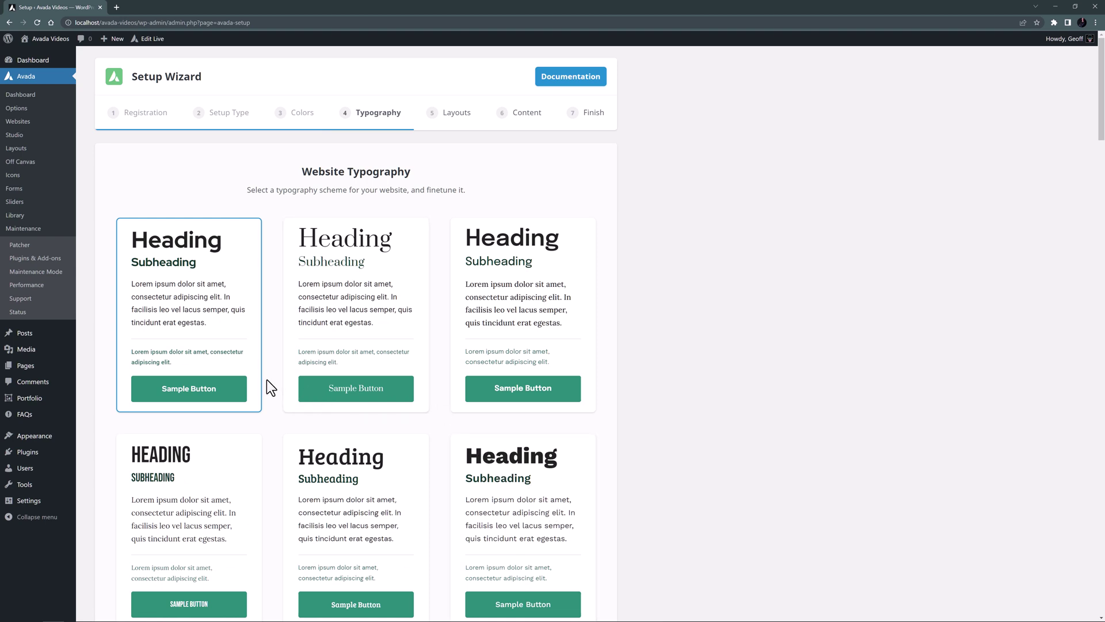
Browse the typography schemes and select the serif-heading, sans-serif-subheading card to fine-tune
{"action": "scroll", "coordinate": [266, 381], "scroll_direction": "down", "scroll_amount": 5}
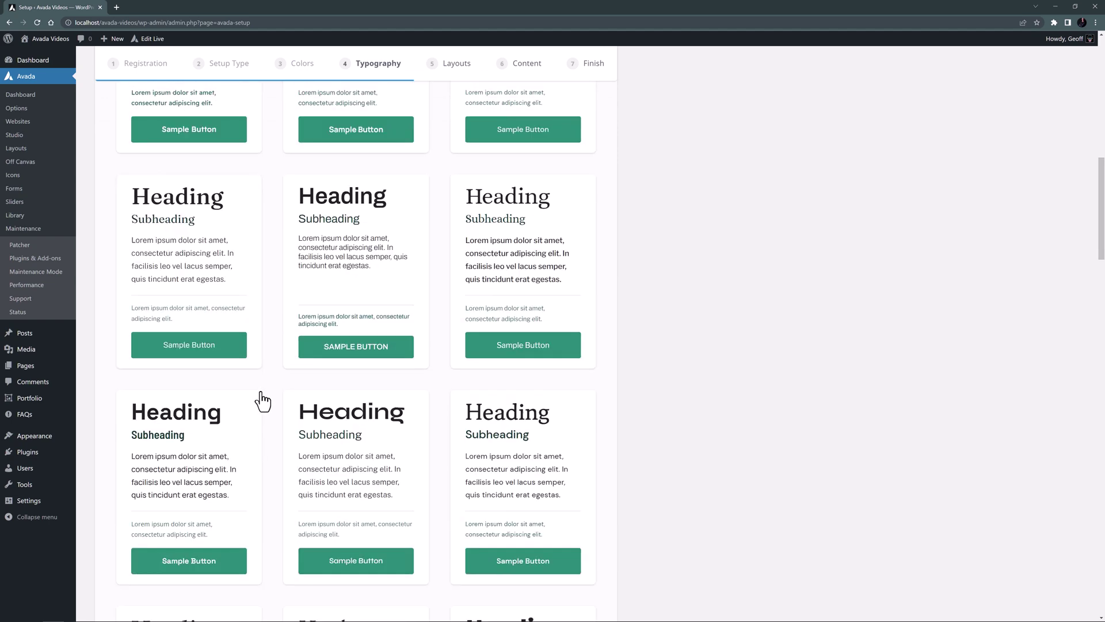
{"action": "scroll", "coordinate": [264, 393], "scroll_direction": "down", "scroll_amount": 2}
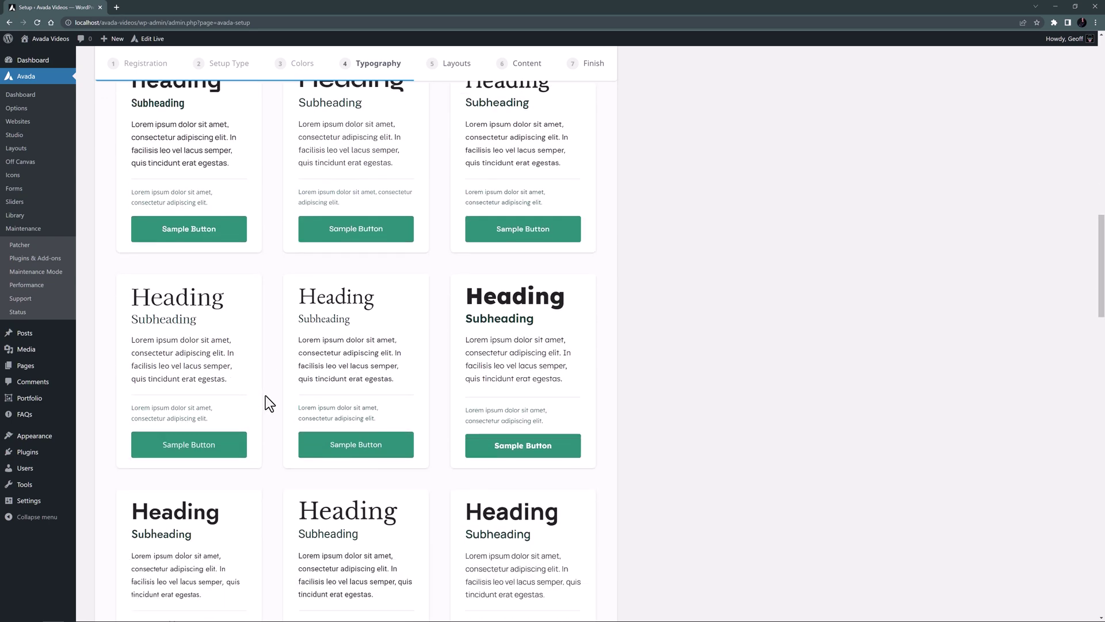
{"action": "scroll", "coordinate": [265, 396], "scroll_direction": "down", "scroll_amount": 2}
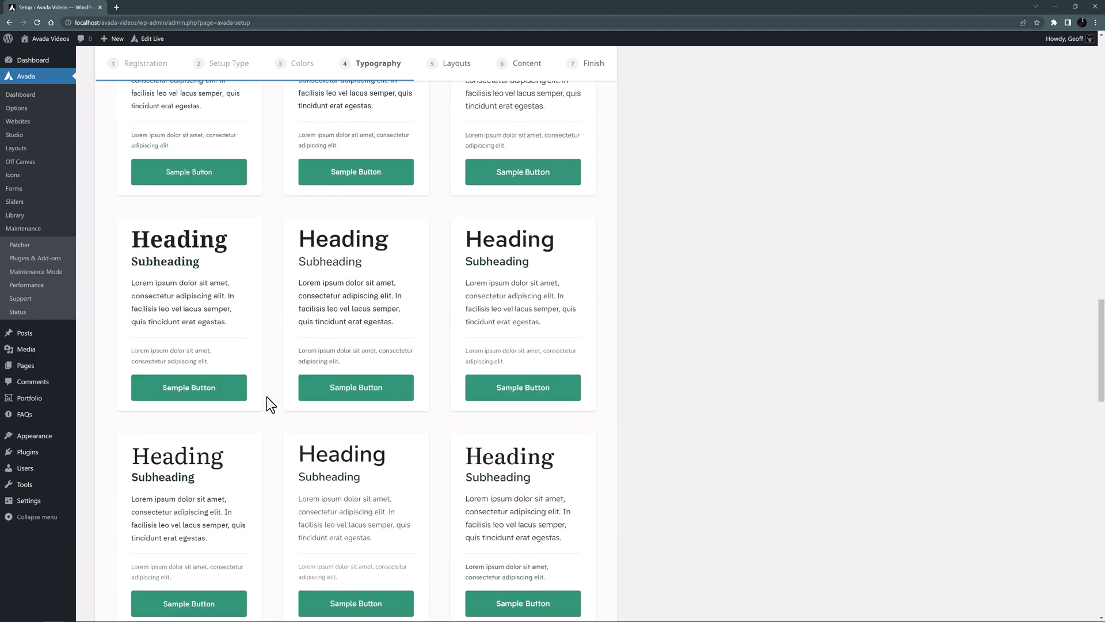
{"action": "scroll", "coordinate": [269, 397], "scroll_direction": "down", "scroll_amount": 5}
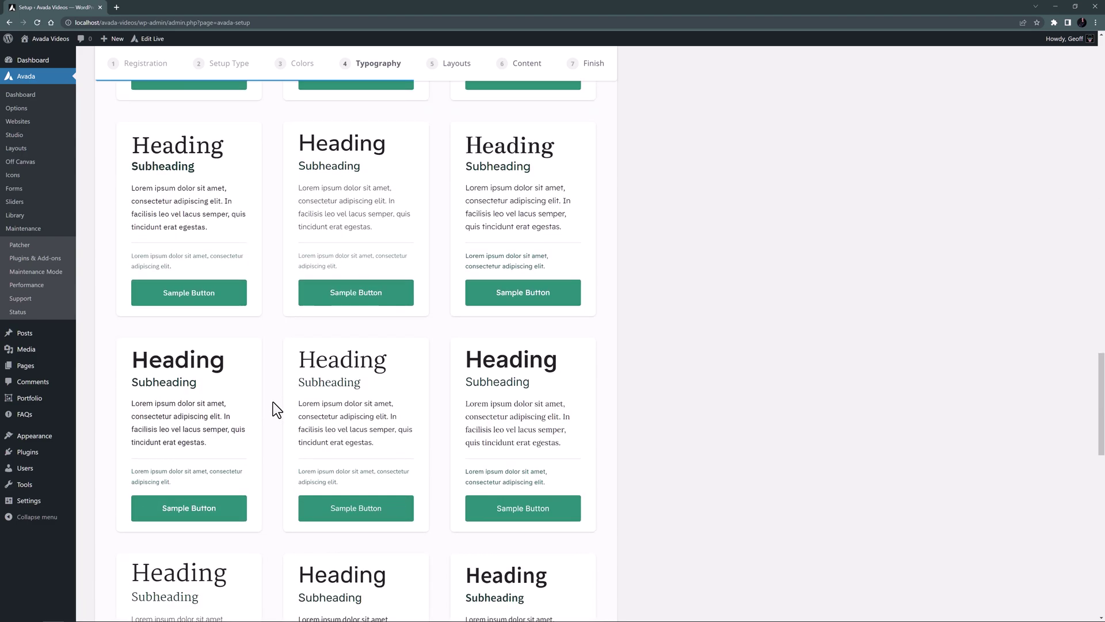
{"action": "scroll", "coordinate": [278, 404], "scroll_direction": "down", "scroll_amount": 5}
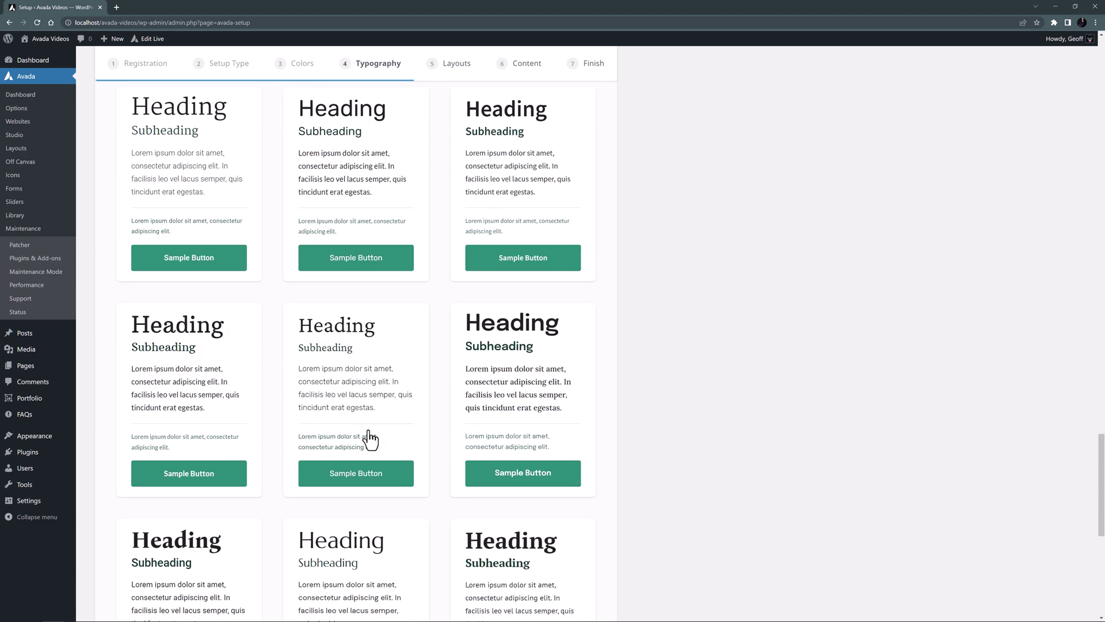
{"action": "left_click_drag", "start_coordinate": [1099, 487], "coordinate": [1100, 34]}
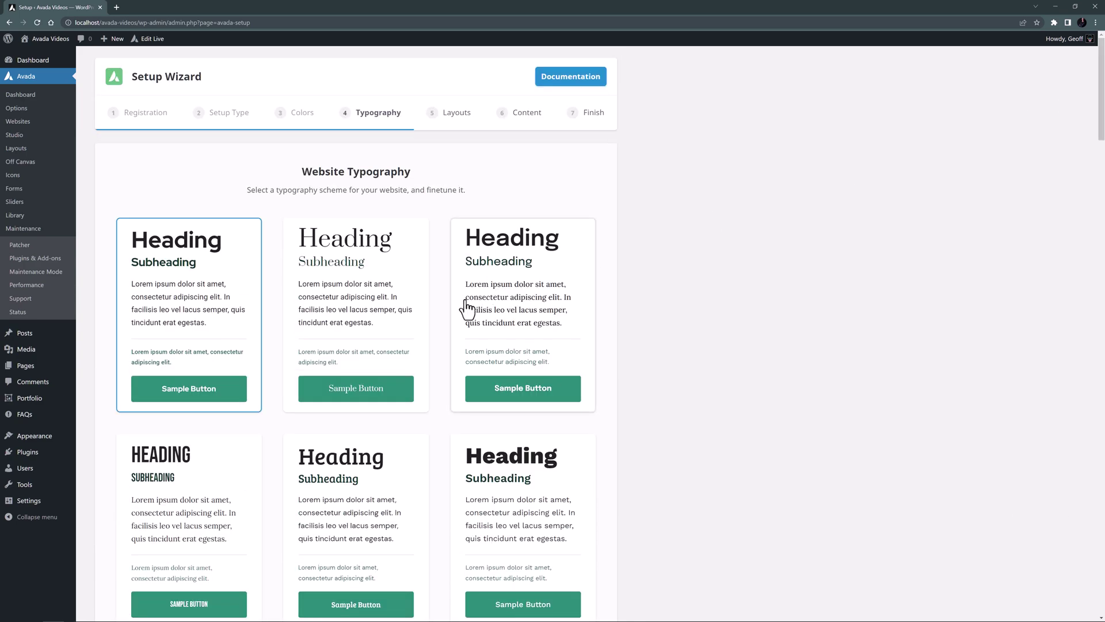
{"action": "scroll", "coordinate": [447, 323], "scroll_direction": "down", "scroll_amount": 3}
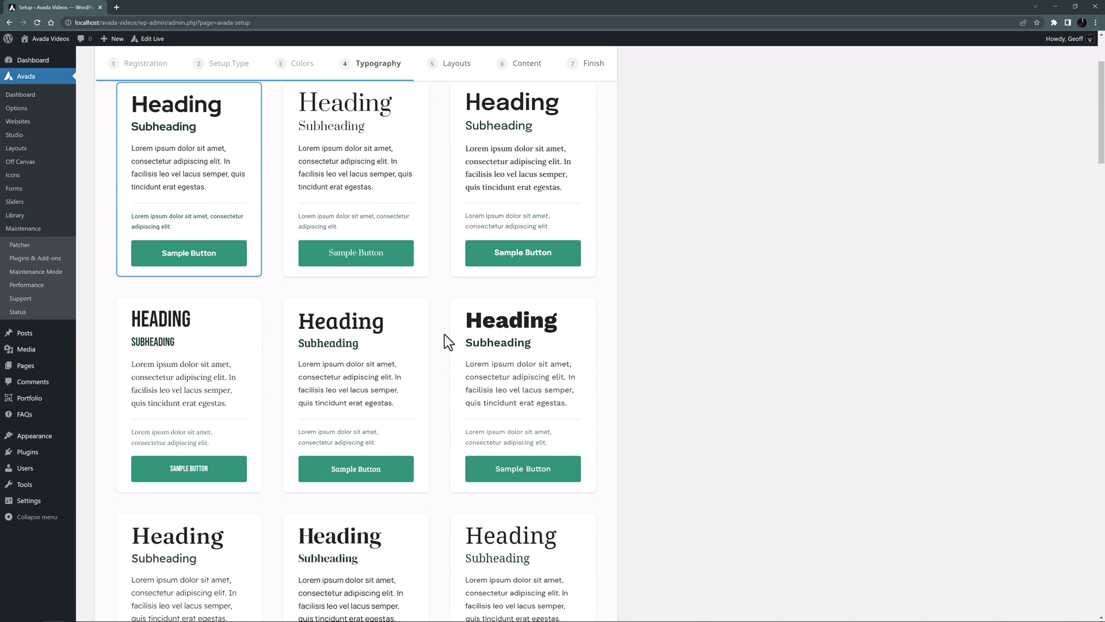
{"action": "scroll", "coordinate": [445, 335], "scroll_direction": "down", "scroll_amount": 2}
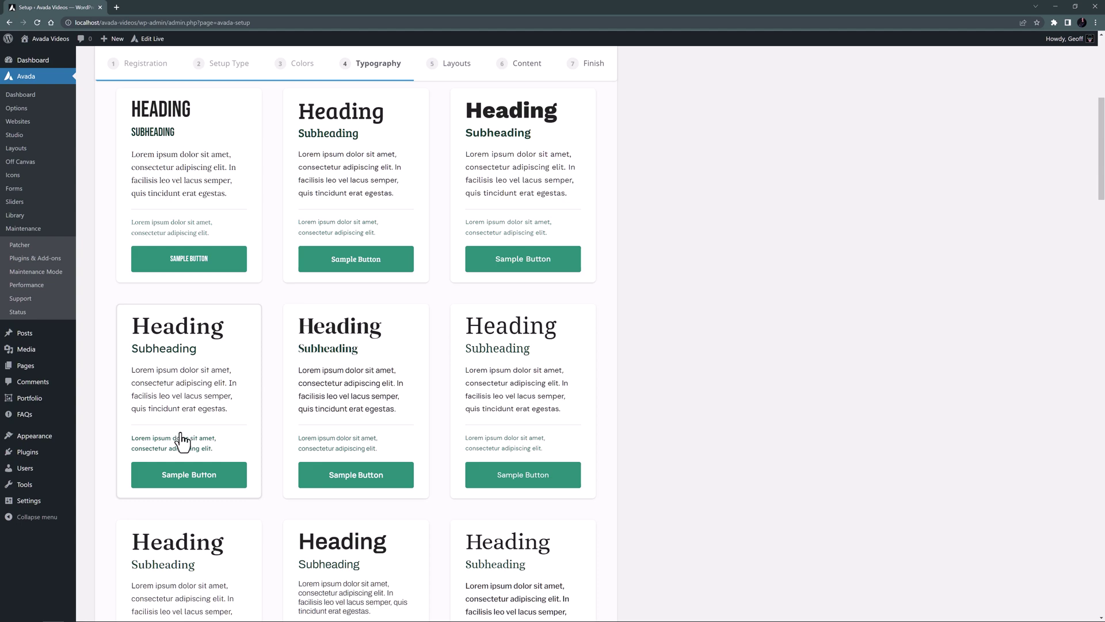
{"action": "left_click", "coordinate": [173, 471]}
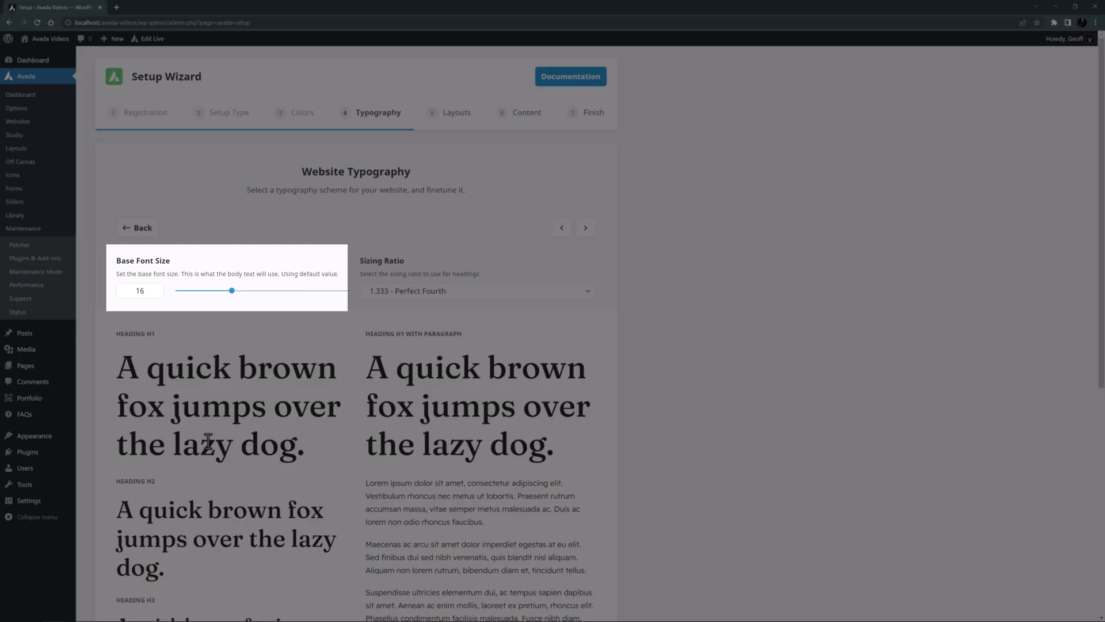
Change the sizing ratio from 1.333 Perfect Fourth to 1.250 Major Third, then go to Layouts
{"action": "left_click", "coordinate": [428, 292]}
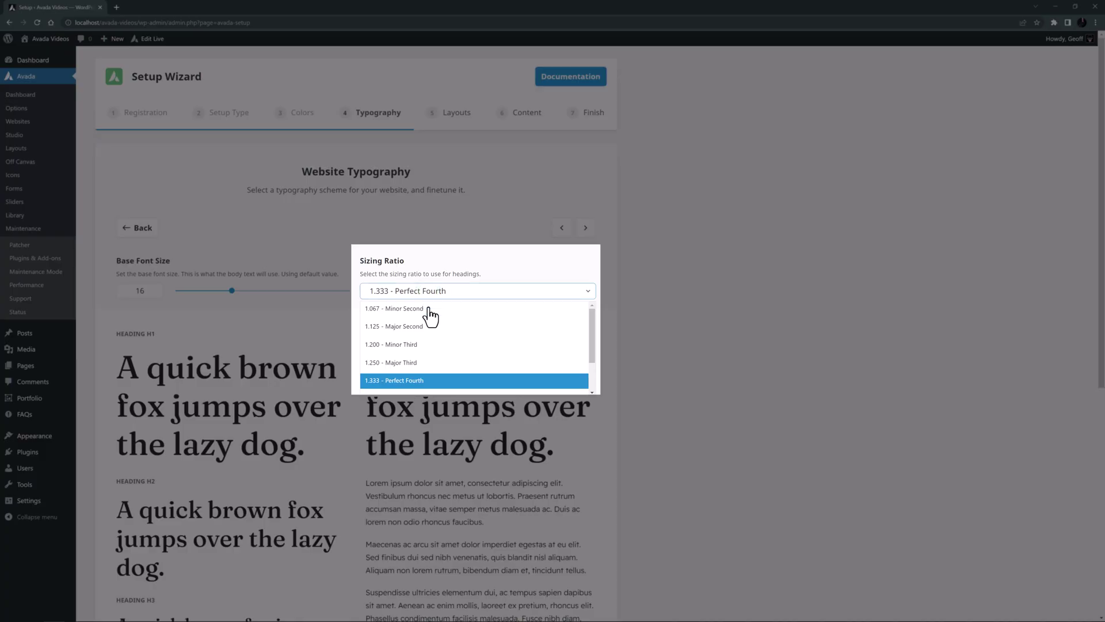
{"action": "left_click", "coordinate": [424, 362]}
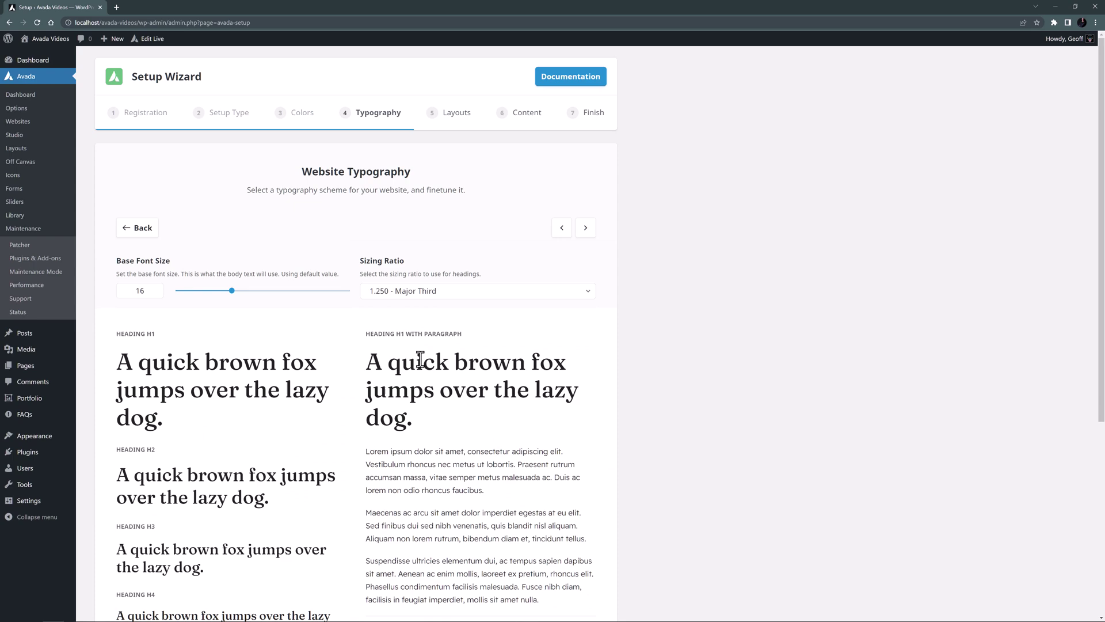
{"action": "scroll", "coordinate": [421, 362], "scroll_direction": "down", "scroll_amount": 5}
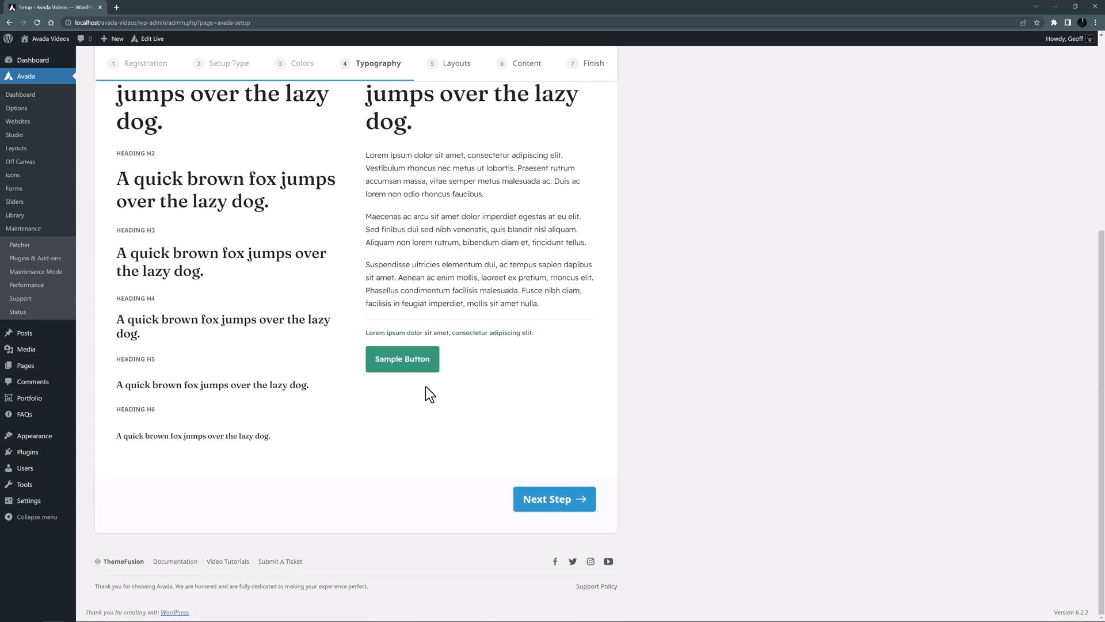
{"action": "left_click", "coordinate": [528, 507]}
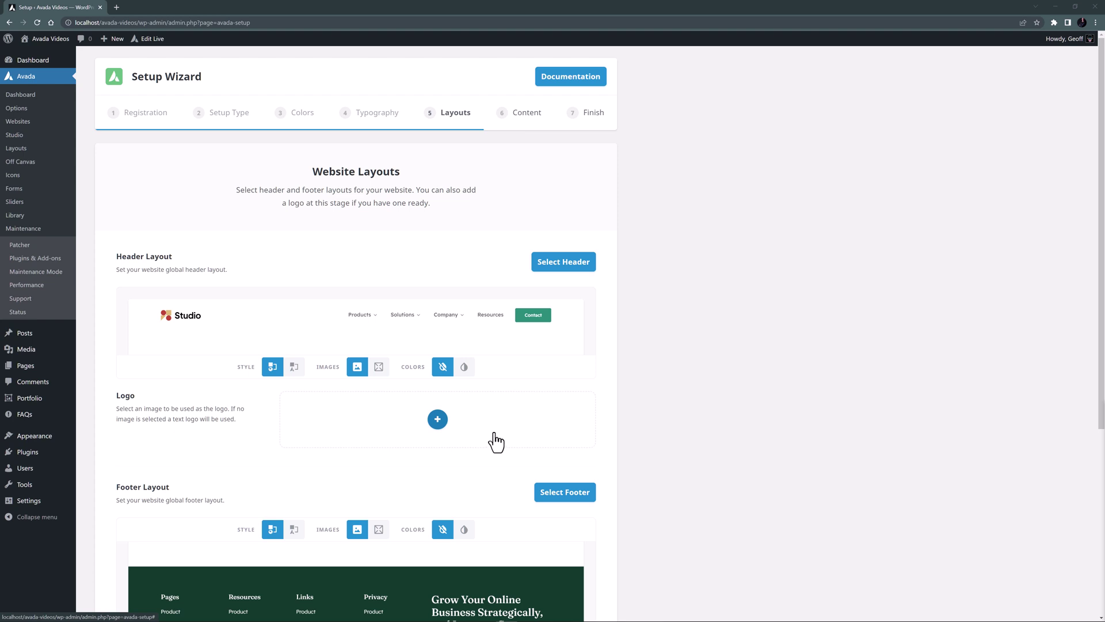
Open the header gallery, preview a header, then filter to the 19 Sticky headers
{"action": "left_click", "coordinate": [567, 266]}
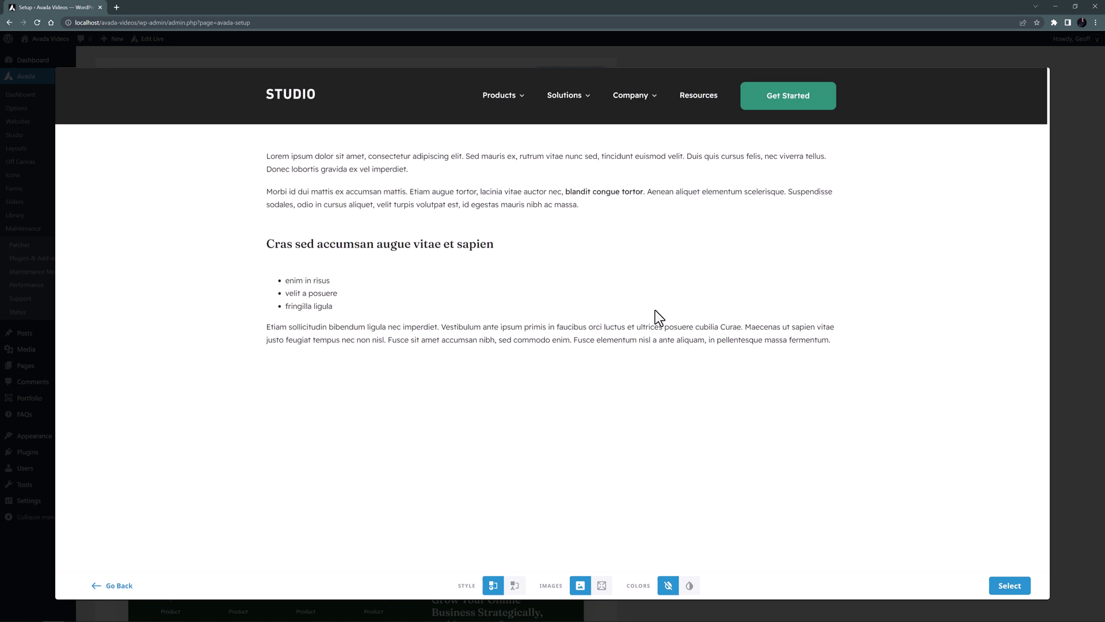
{"action": "left_click", "coordinate": [117, 585]}
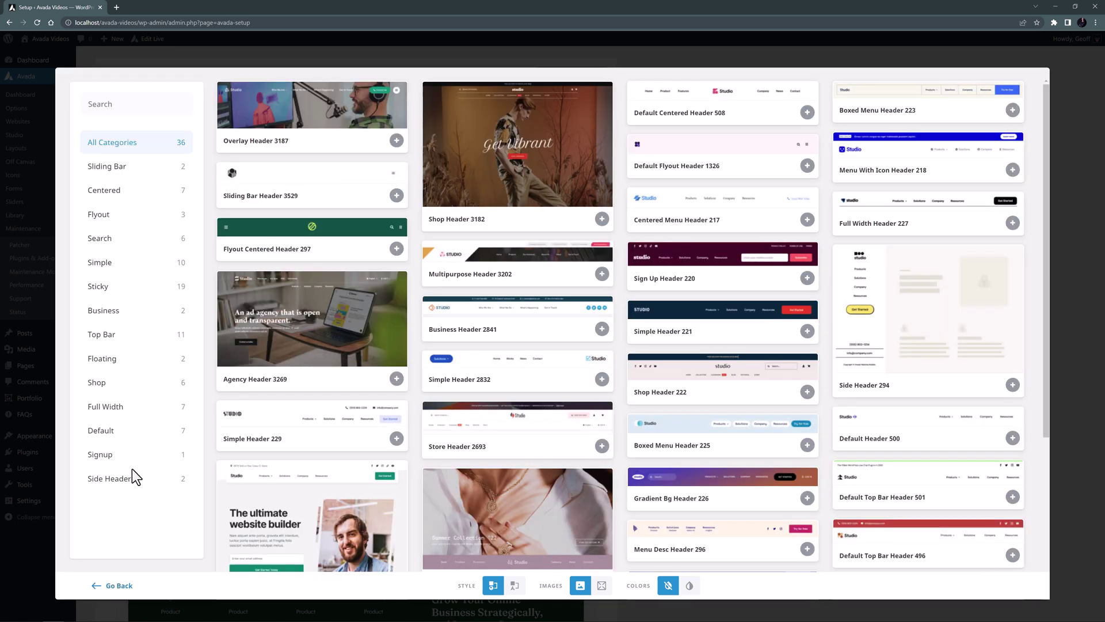
{"action": "left_click", "coordinate": [106, 288]}
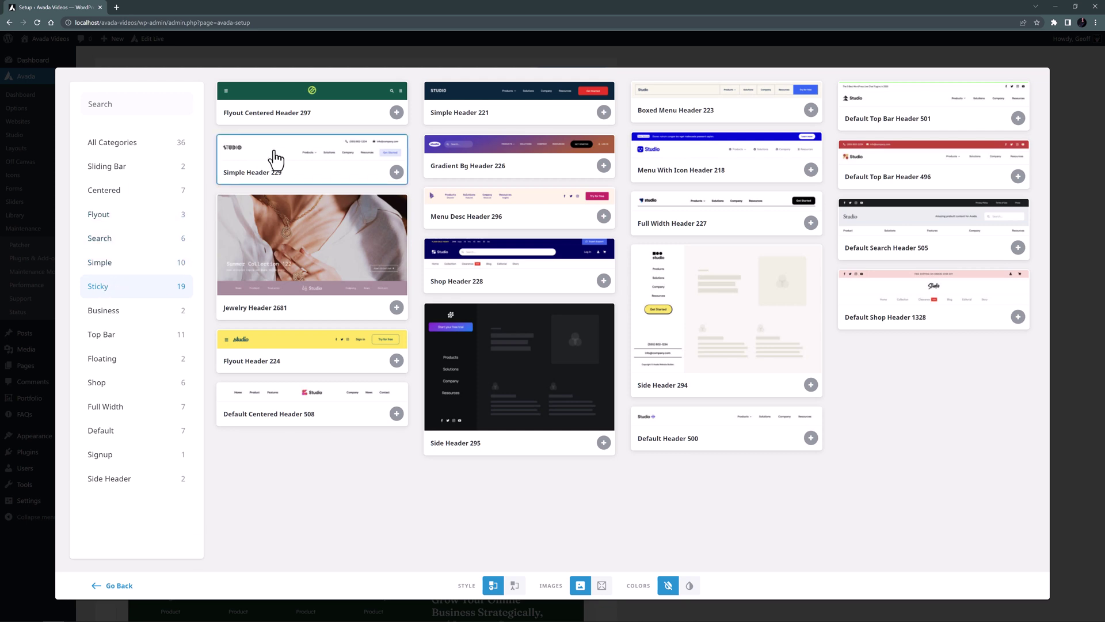
Preview Simple Header 229, switch images to placeholders, and select it as the header
{"action": "left_click", "coordinate": [275, 157]}
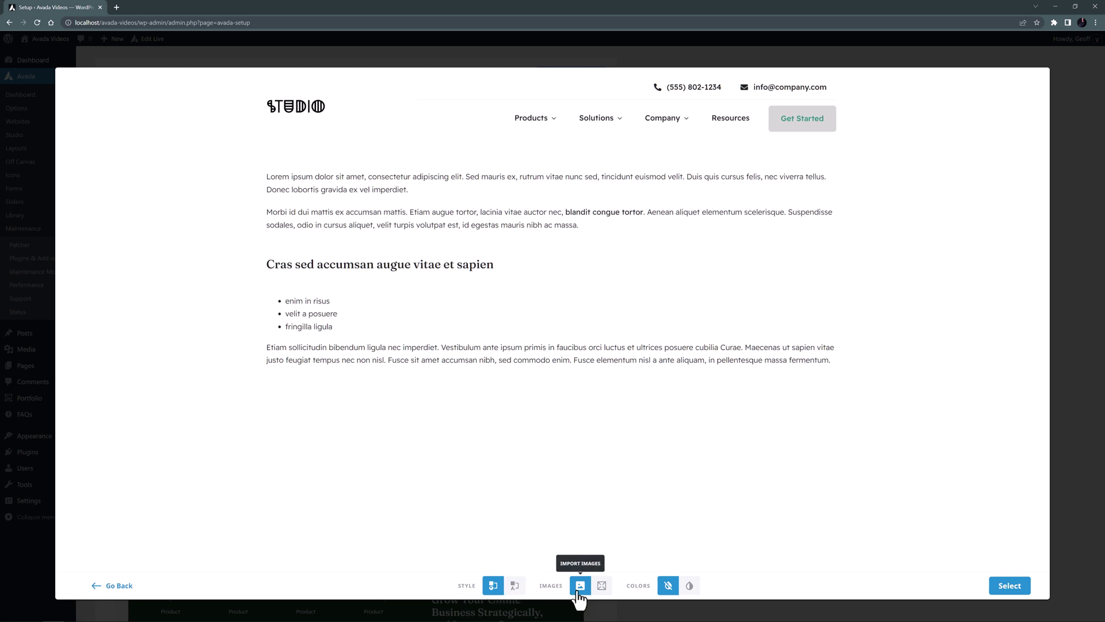
{"action": "left_click", "coordinate": [601, 594]}
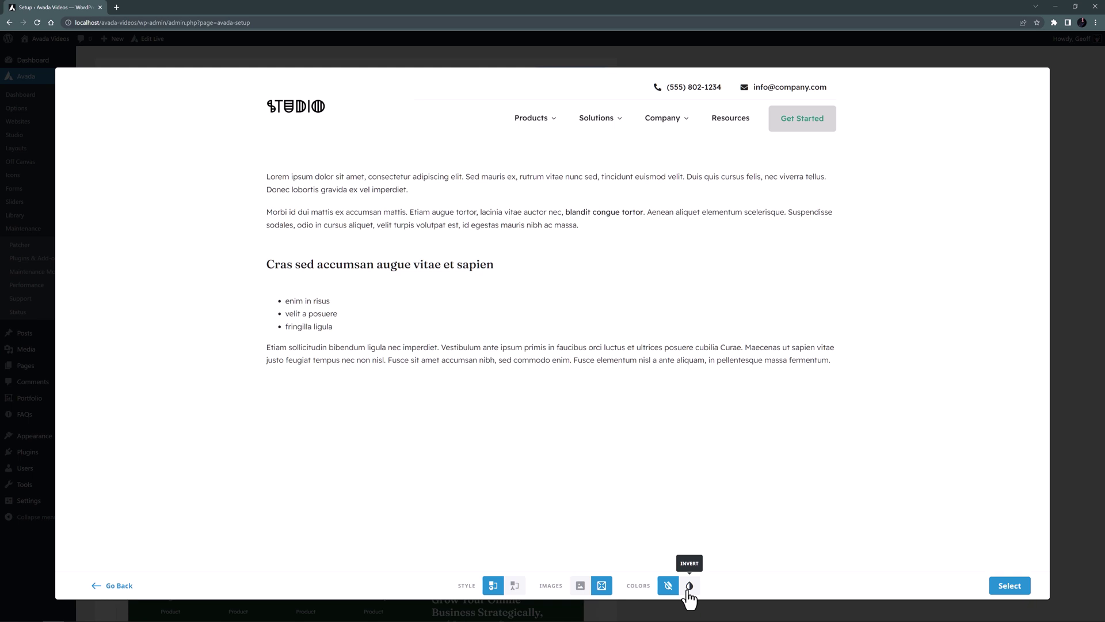
{"action": "left_click", "coordinate": [1008, 586]}
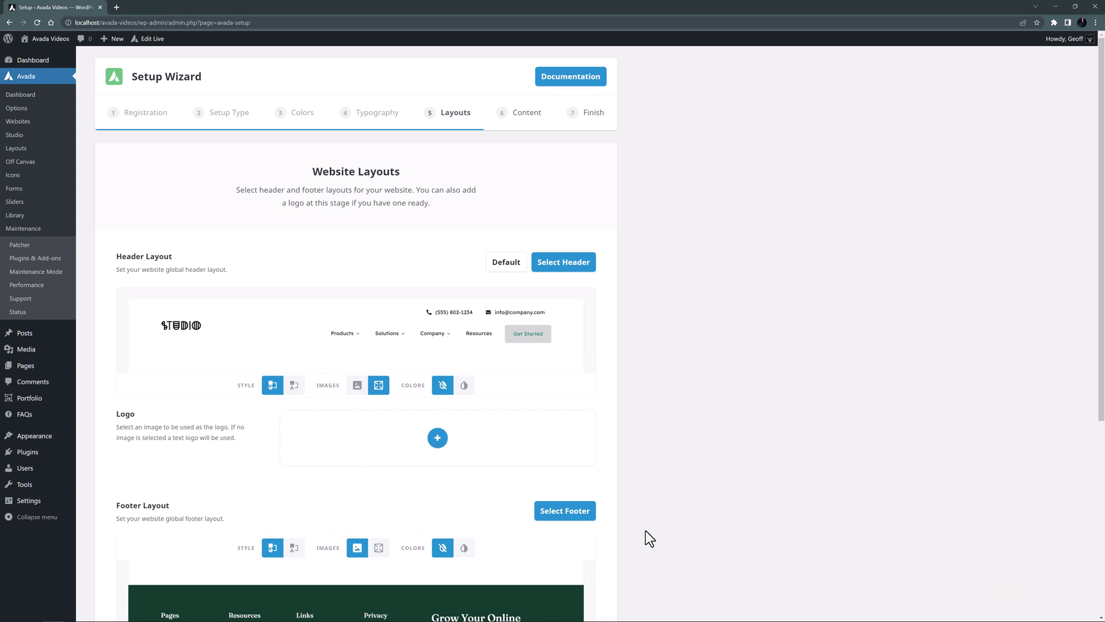
Upload painter-decorator-logo.svg from the computer and choose it as the site logo
{"action": "left_click", "coordinate": [437, 437]}
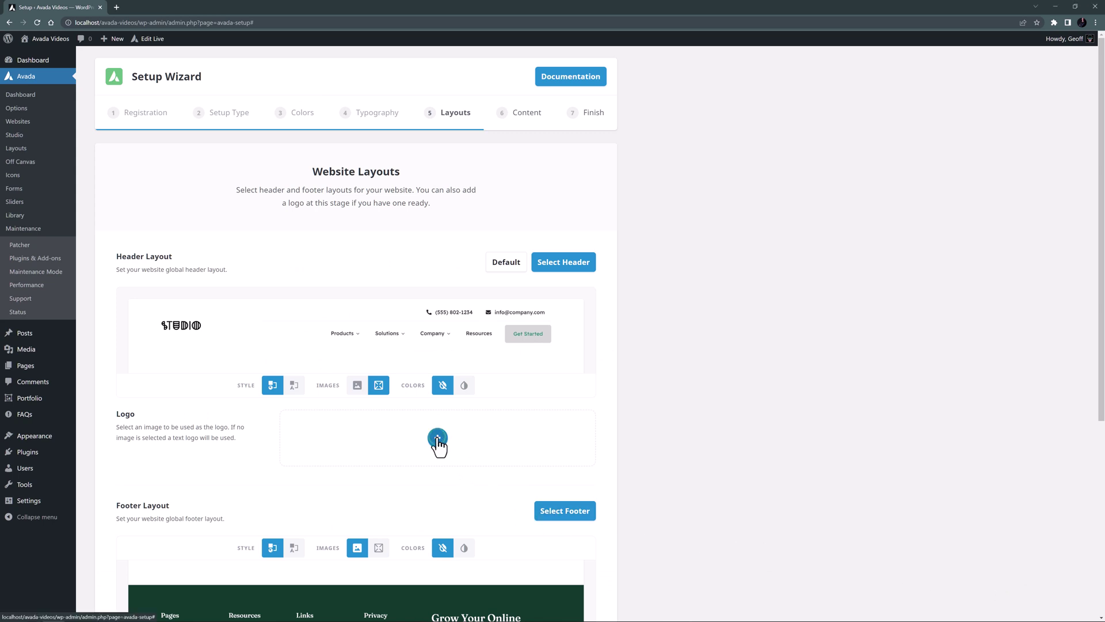
{"action": "left_click", "coordinate": [466, 306]}
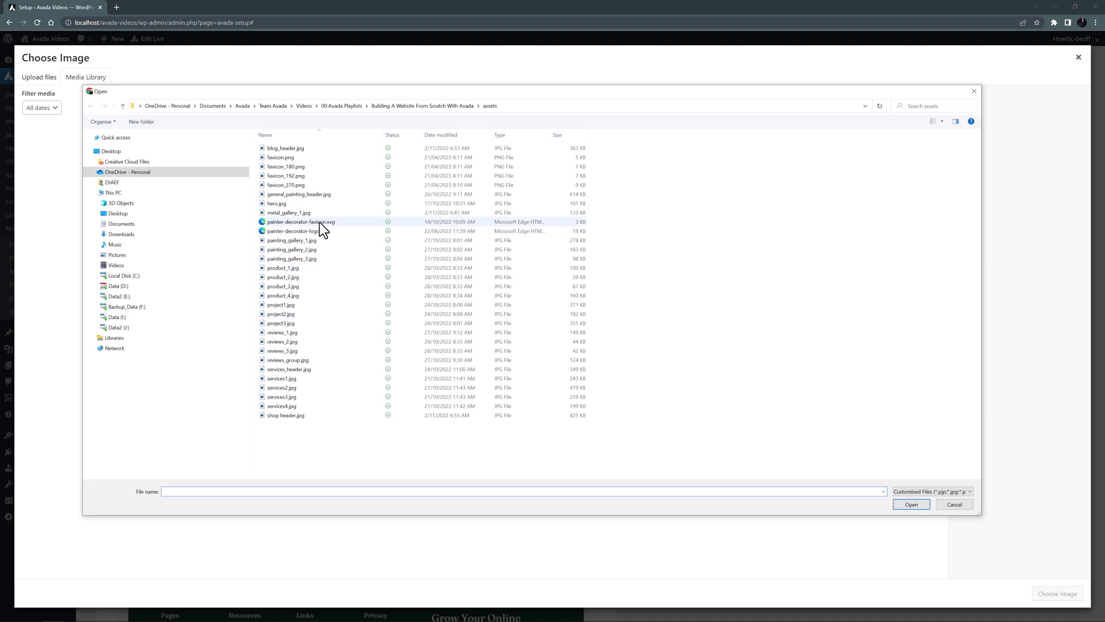
{"action": "double_click", "coordinate": [312, 230]}
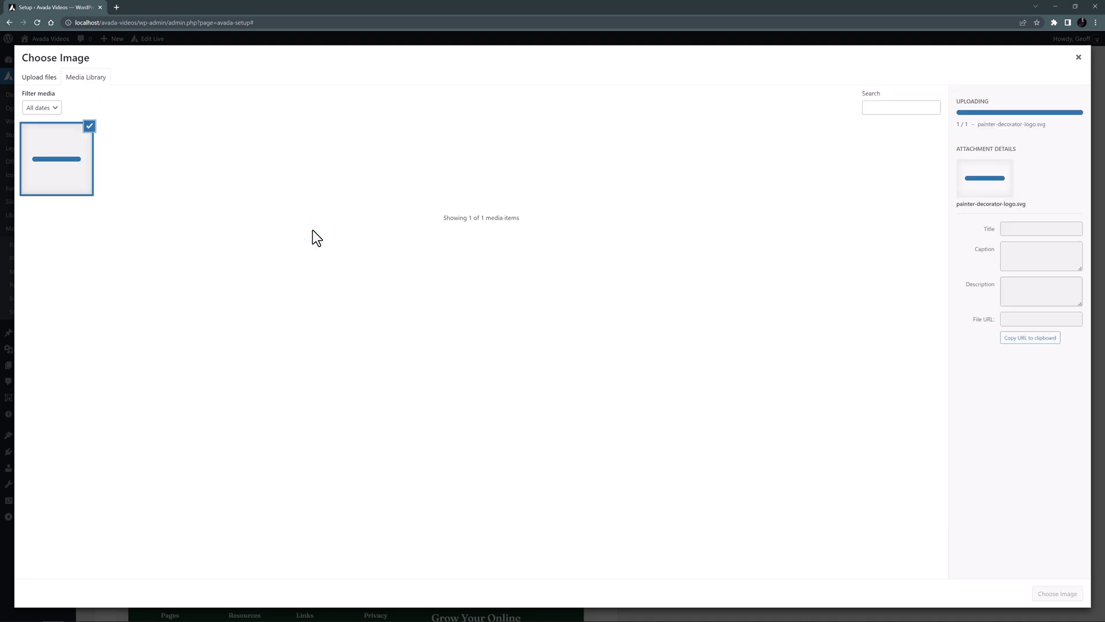
{"action": "left_click", "coordinate": [1041, 594]}
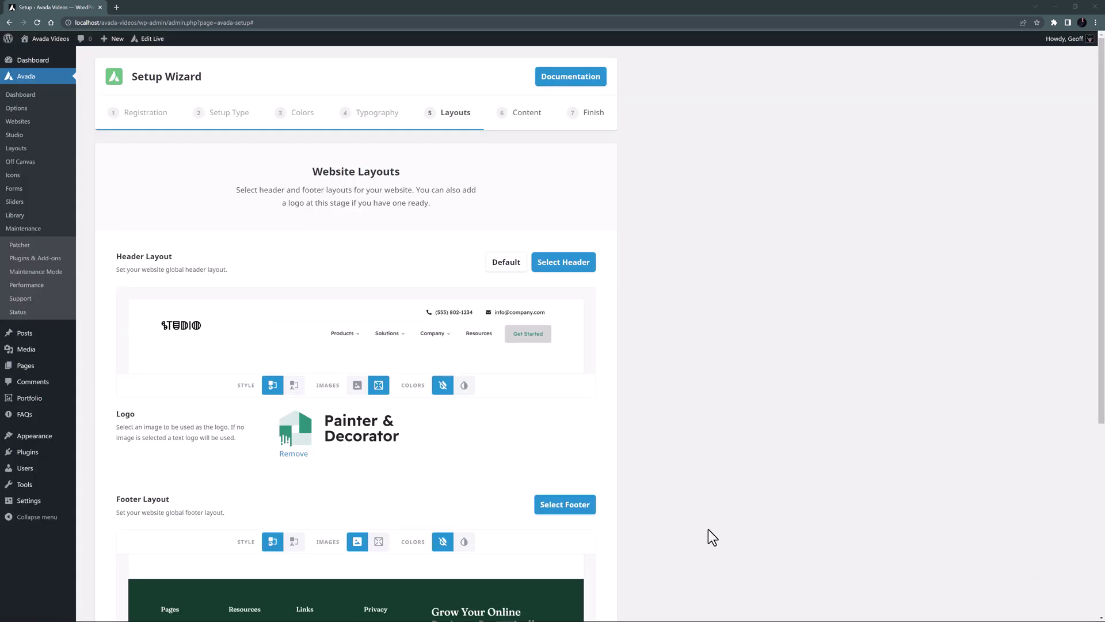
{"action": "scroll", "coordinate": [685, 532], "scroll_direction": "down", "scroll_amount": 3}
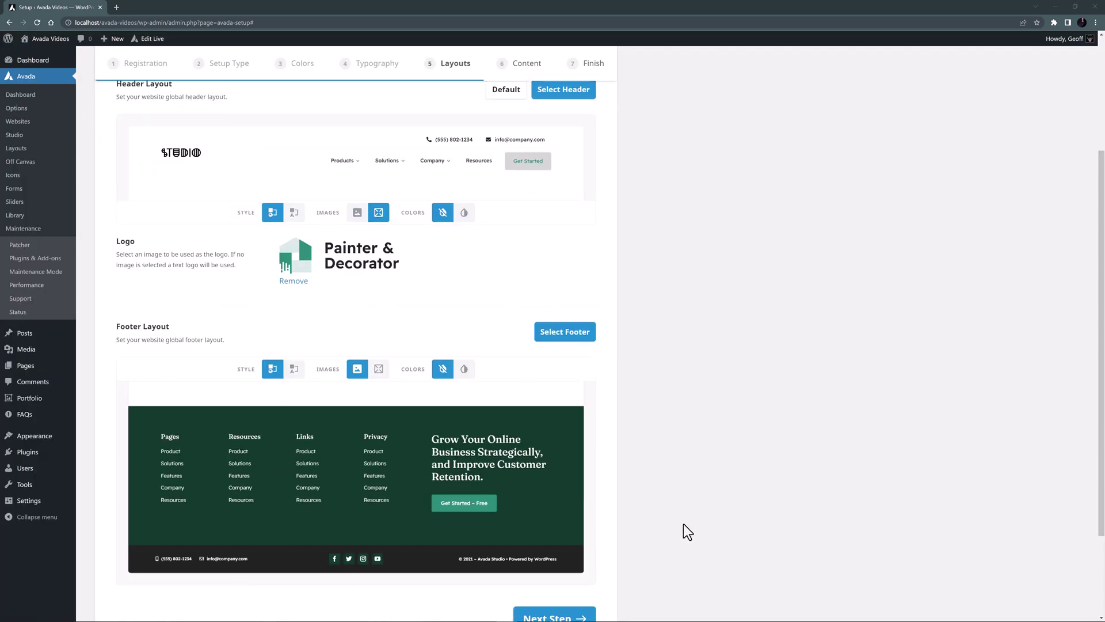
Choose Agency Footer 998, the light Studio footer, as the site footer
{"action": "left_click", "coordinate": [563, 337]}
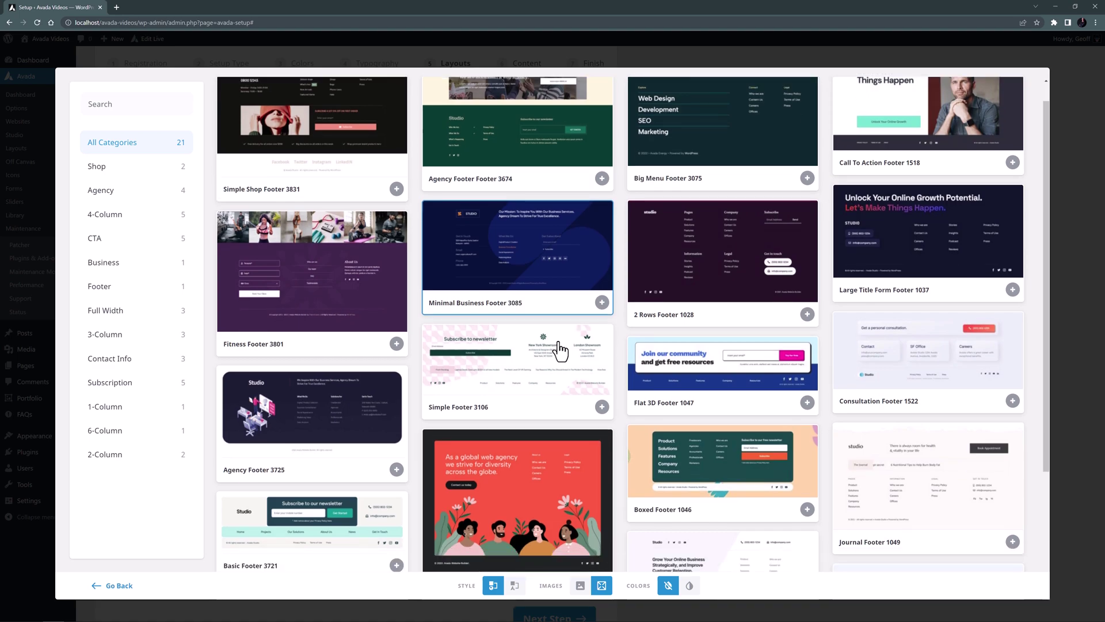
{"action": "scroll", "coordinate": [558, 348], "scroll_direction": "down", "scroll_amount": 3}
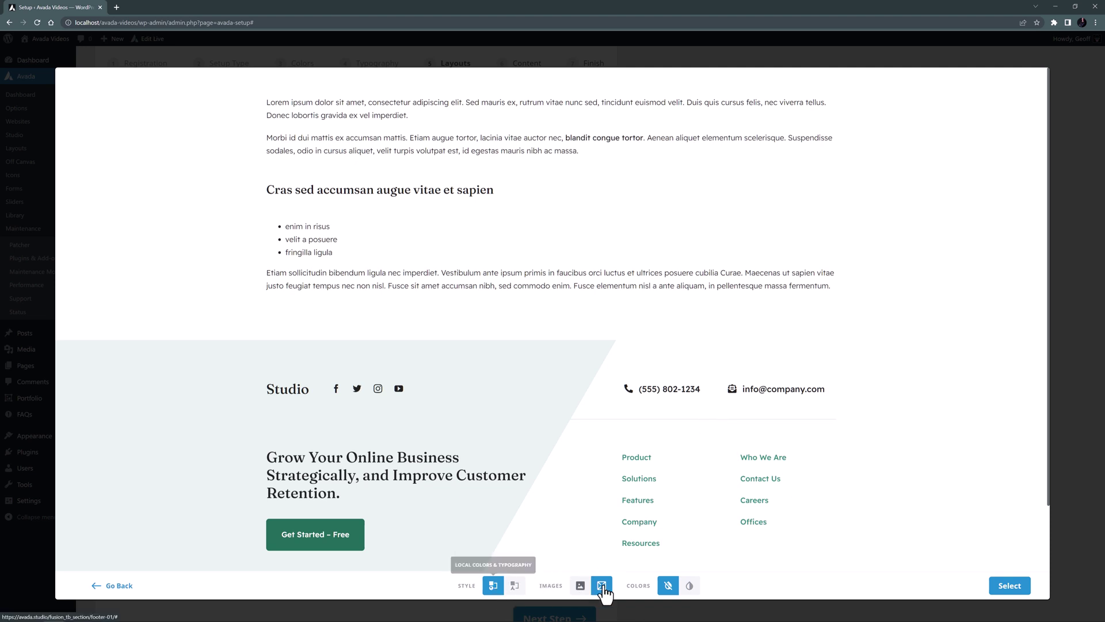
{"action": "left_click", "coordinate": [1010, 585]}
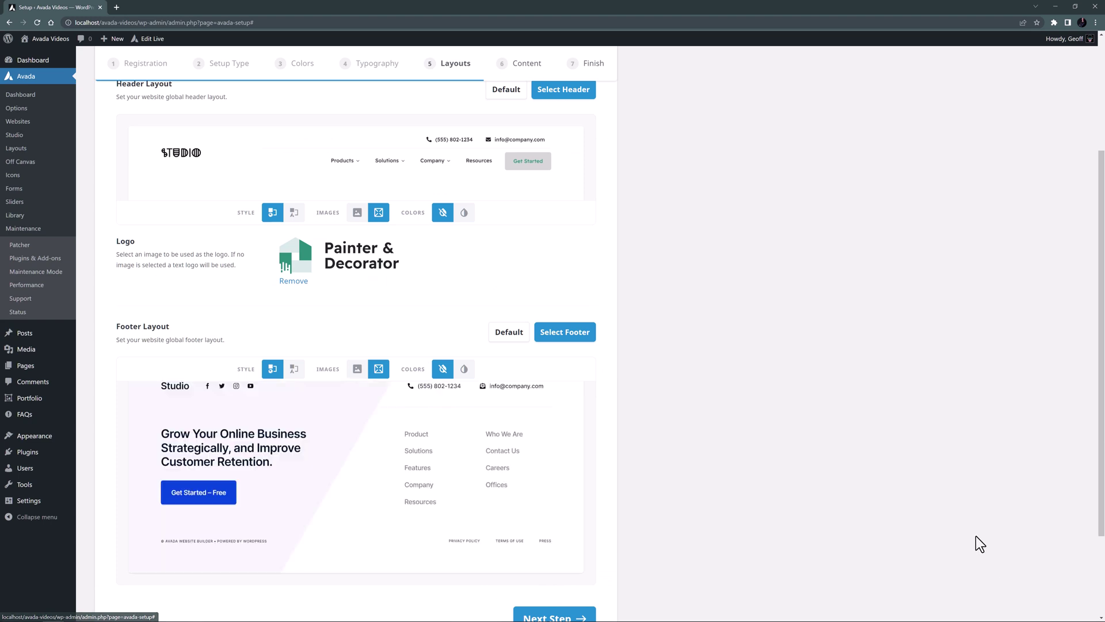
Advance the wizard to the Website Content step
{"action": "scroll", "coordinate": [748, 464], "scroll_direction": "down", "scroll_amount": 3}
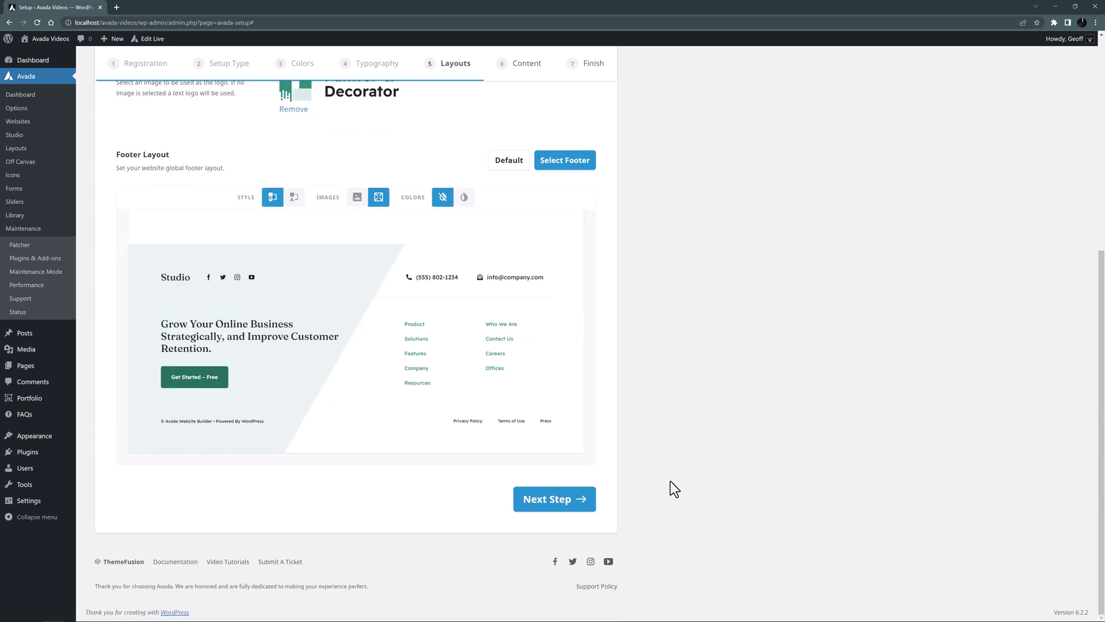
{"action": "left_click", "coordinate": [567, 505]}
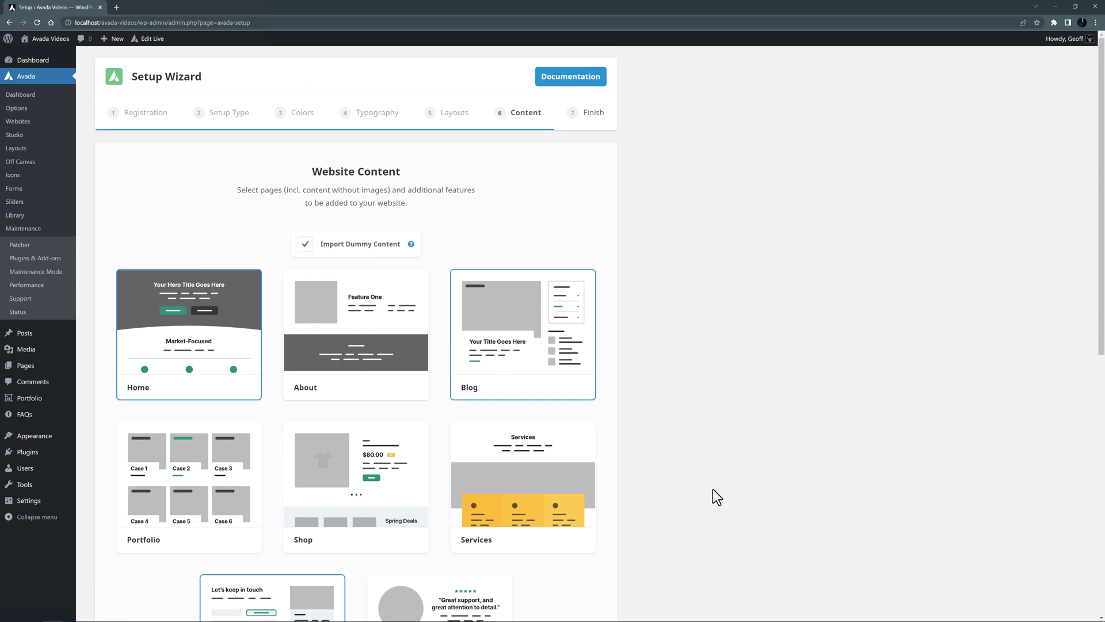
{"action": "scroll", "coordinate": [712, 489], "scroll_direction": "down", "scroll_amount": 2}
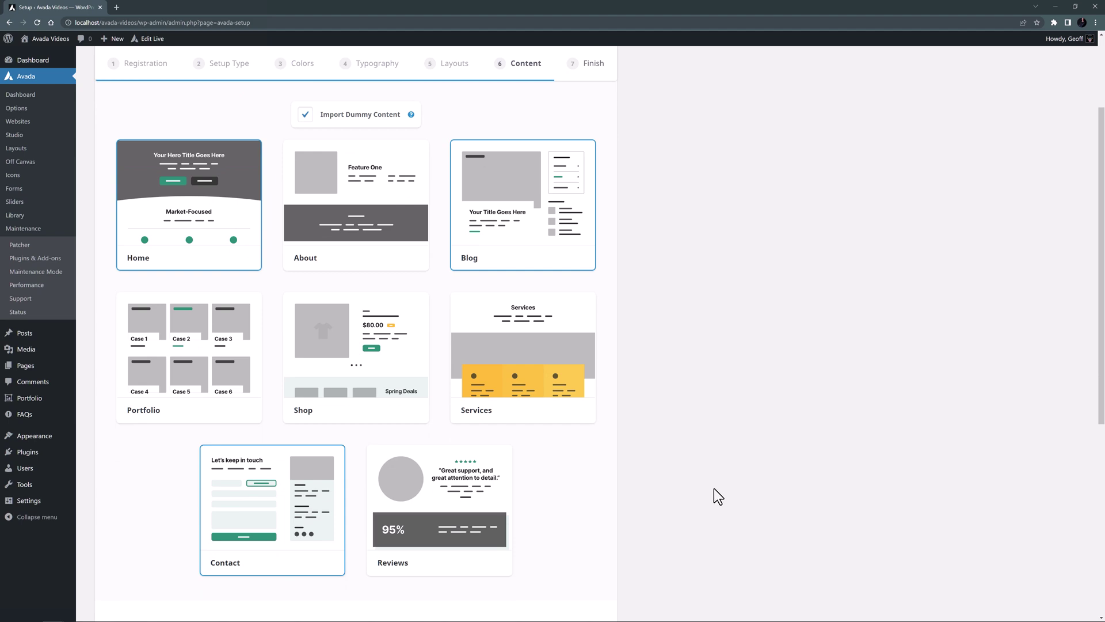
Select the Shop, Services and Reviews pages for import
{"action": "left_click", "coordinate": [363, 388]}
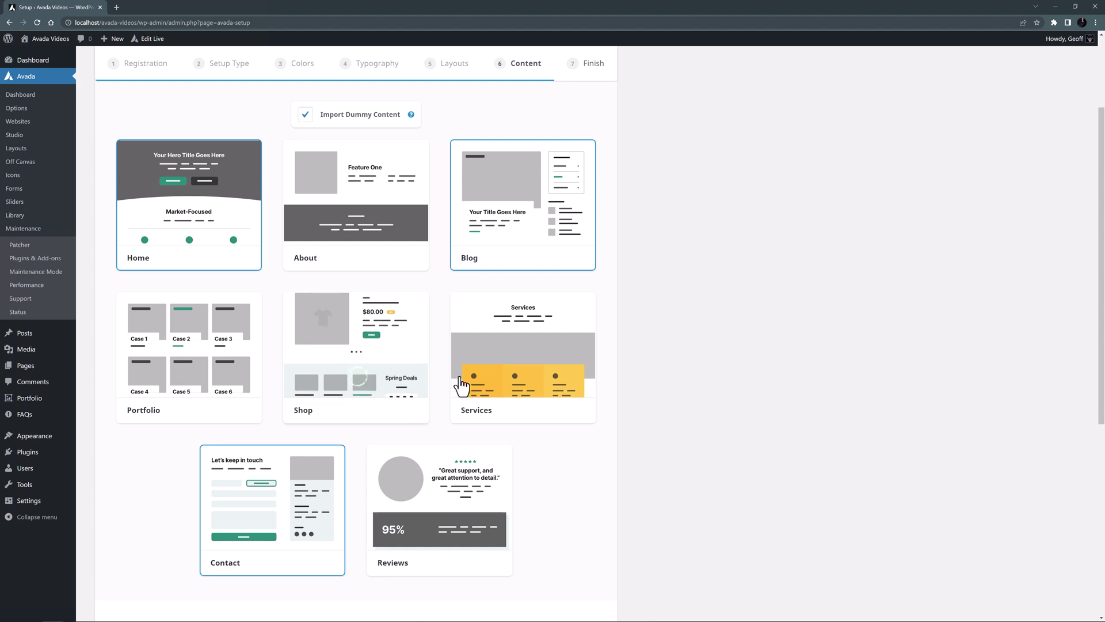
{"action": "left_click", "coordinate": [493, 380]}
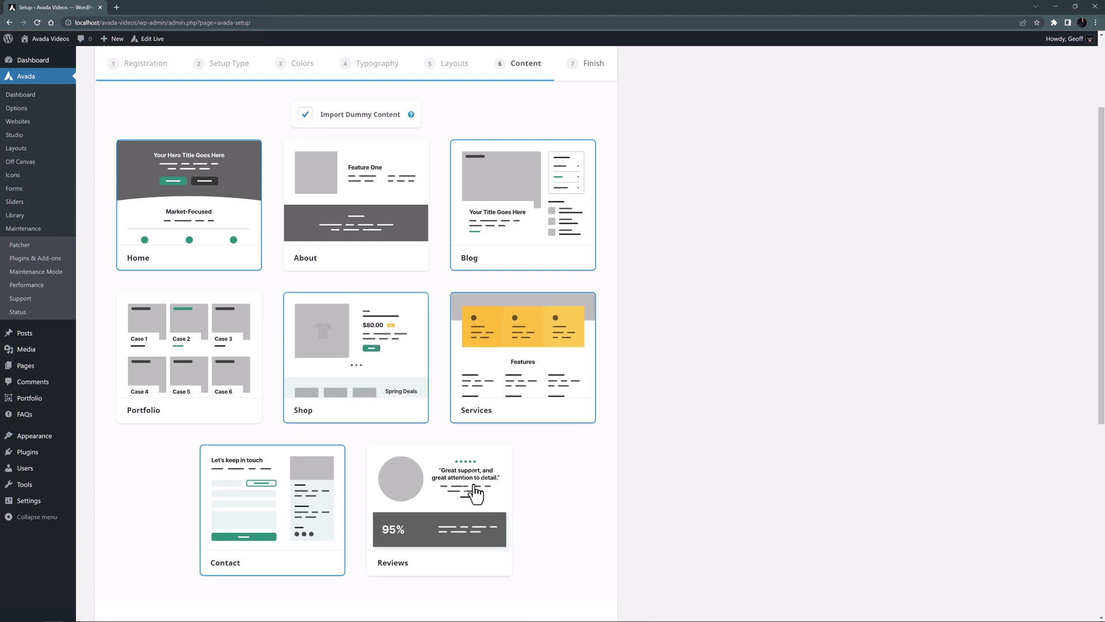
{"action": "left_click", "coordinate": [502, 487]}
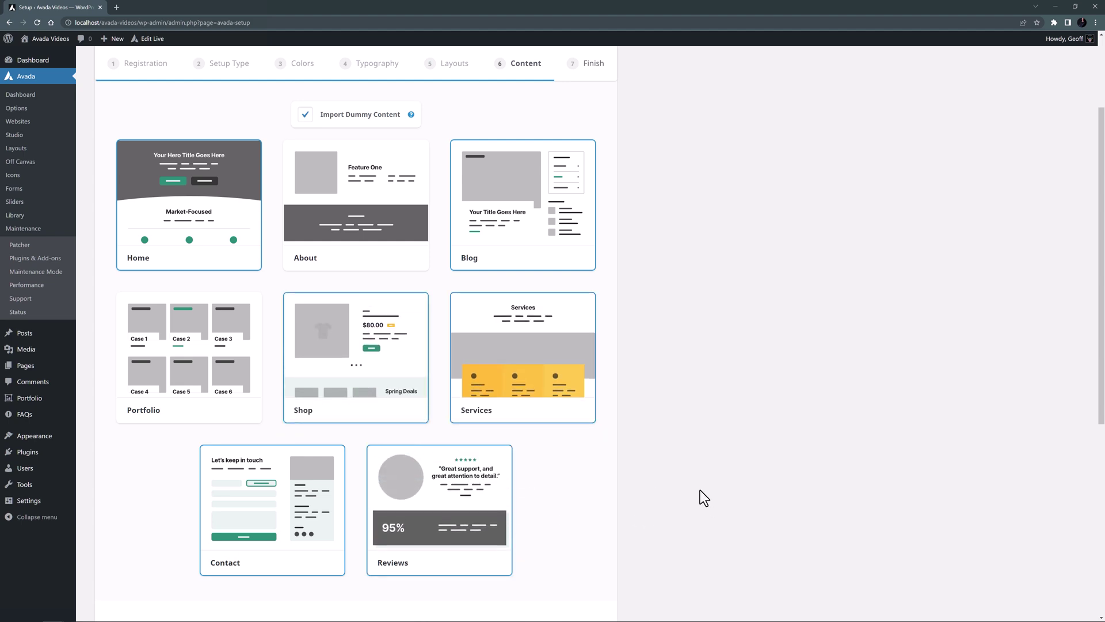
{"action": "scroll", "coordinate": [699, 488], "scroll_direction": "up", "scroll_amount": 2}
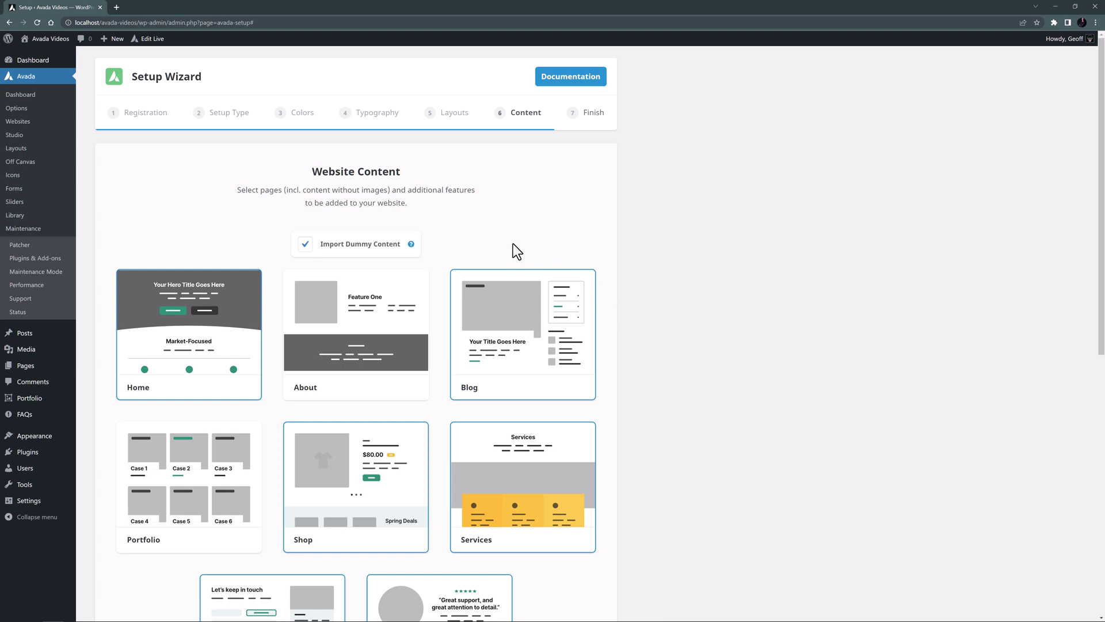
{"action": "left_click", "coordinate": [411, 245]}
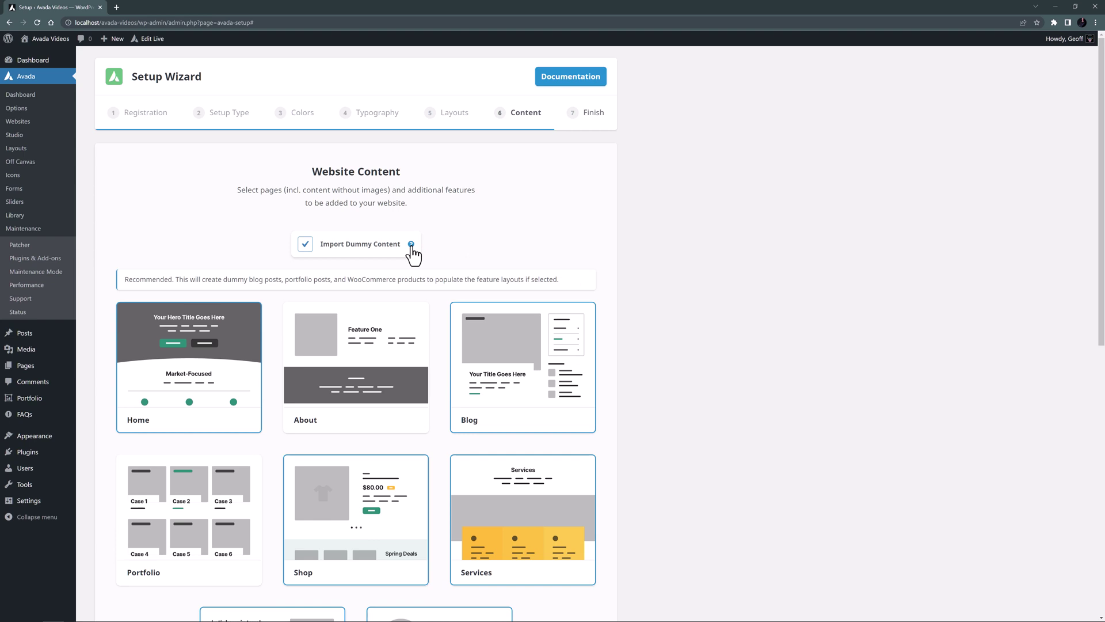
{"action": "left_click", "coordinate": [410, 245]}
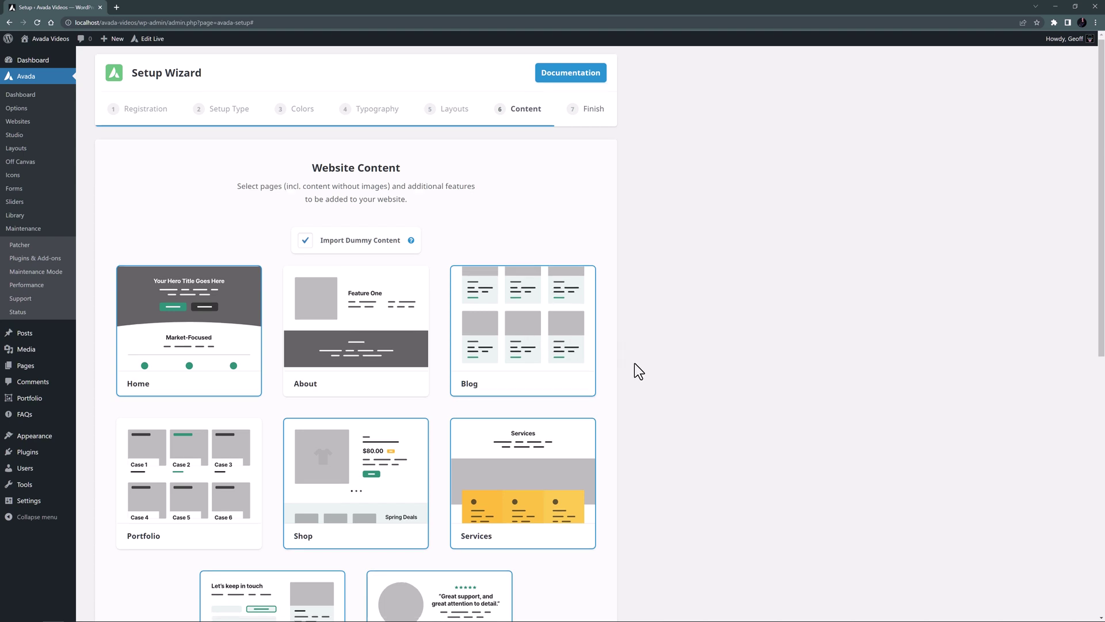
{"action": "scroll", "coordinate": [634, 364], "scroll_direction": "down", "scroll_amount": 7}
{"action": "scroll", "coordinate": [630, 371], "scroll_direction": "down", "scroll_amount": 1}
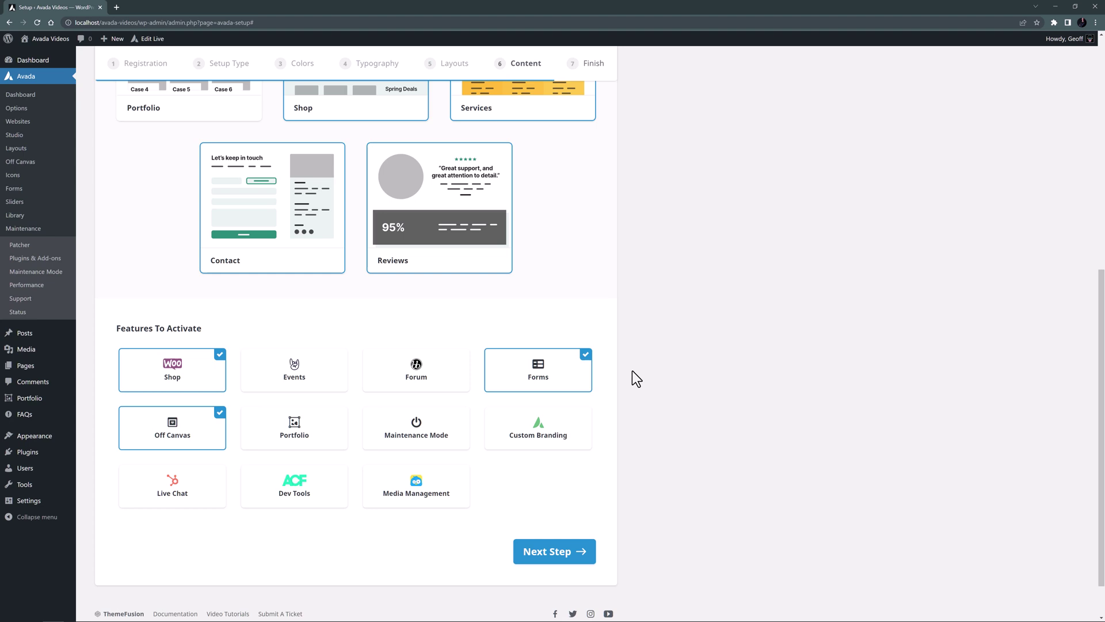
Advance to the Finish step and complete setup to build the Painter & Decorator site
{"action": "left_click", "coordinate": [556, 556]}
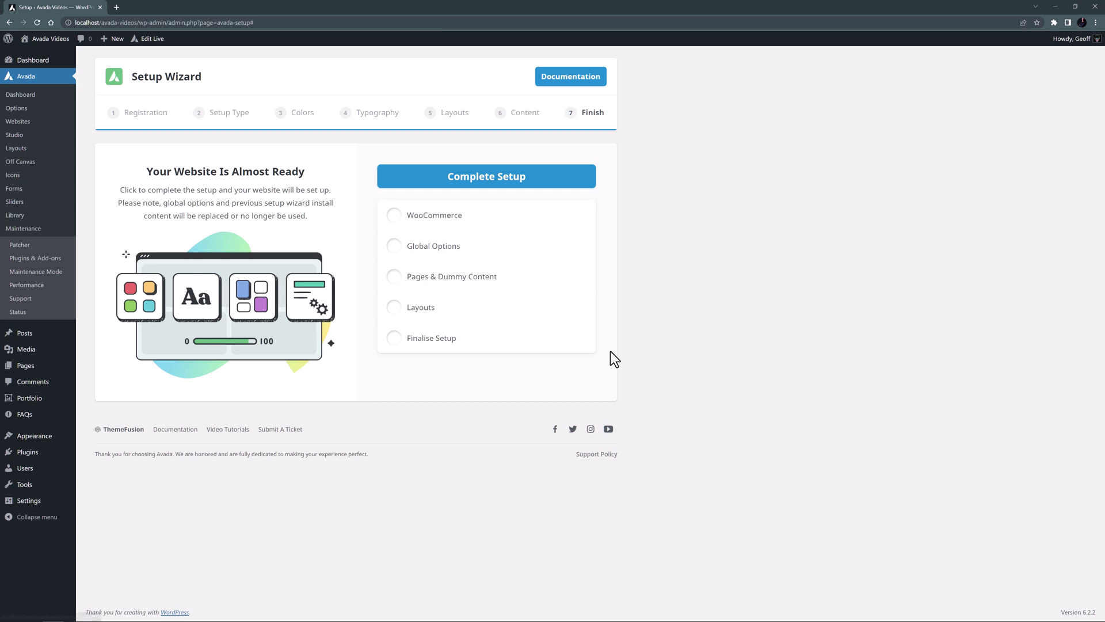
{"action": "left_click", "coordinate": [481, 184]}
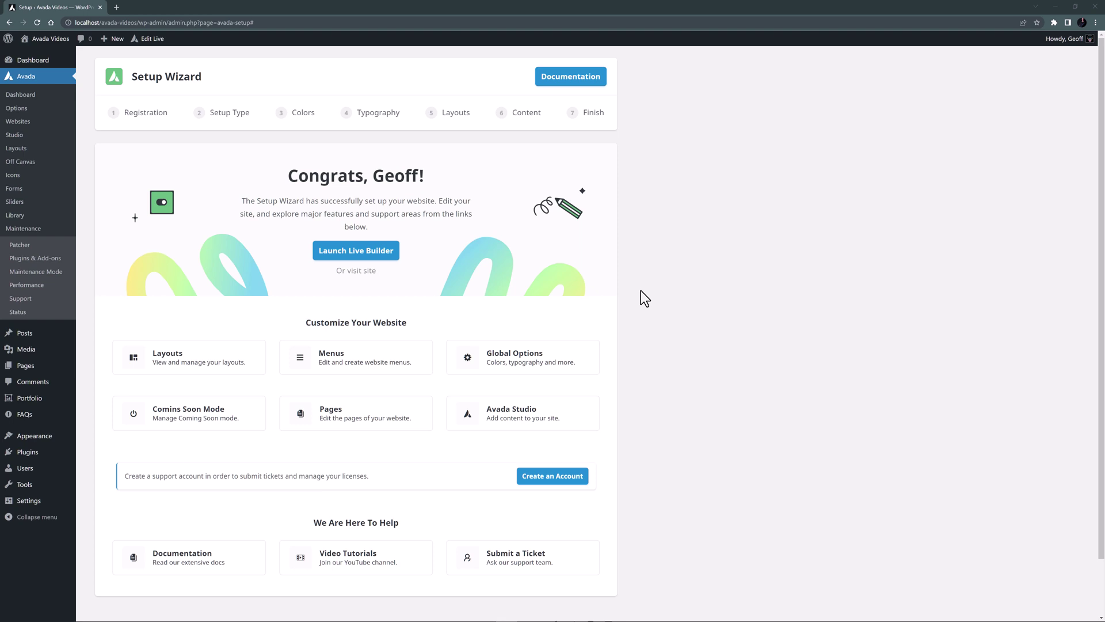
View the new site in a new tab, reviewing hero, services, news and Studio footer sections
{"action": "left_click", "coordinate": [358, 273]}
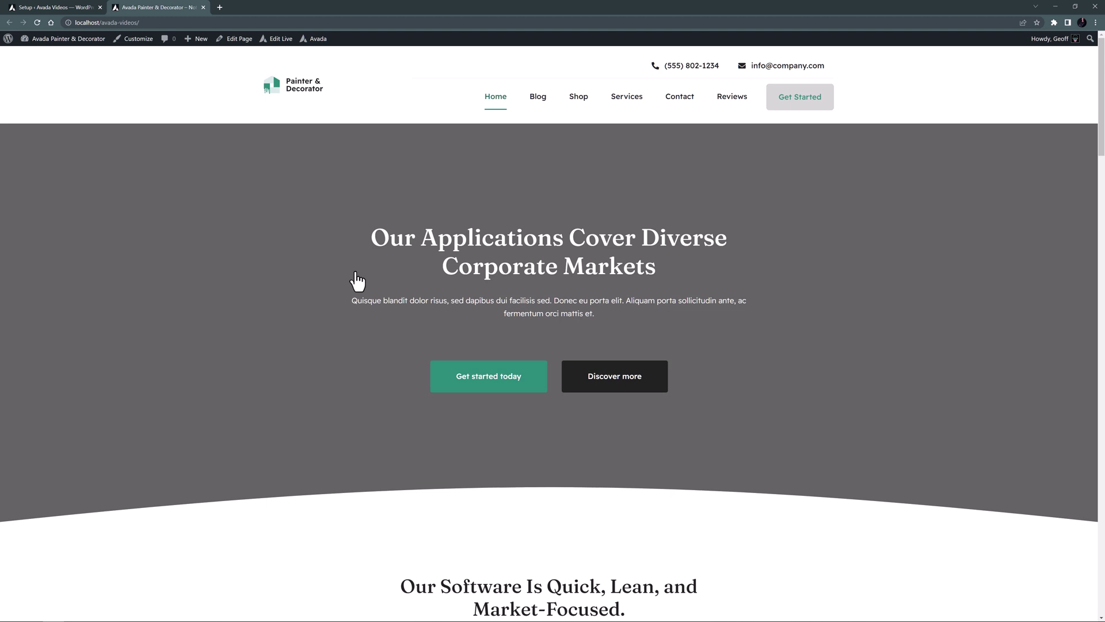
{"action": "scroll", "coordinate": [355, 275], "scroll_direction": "down", "scroll_amount": 5}
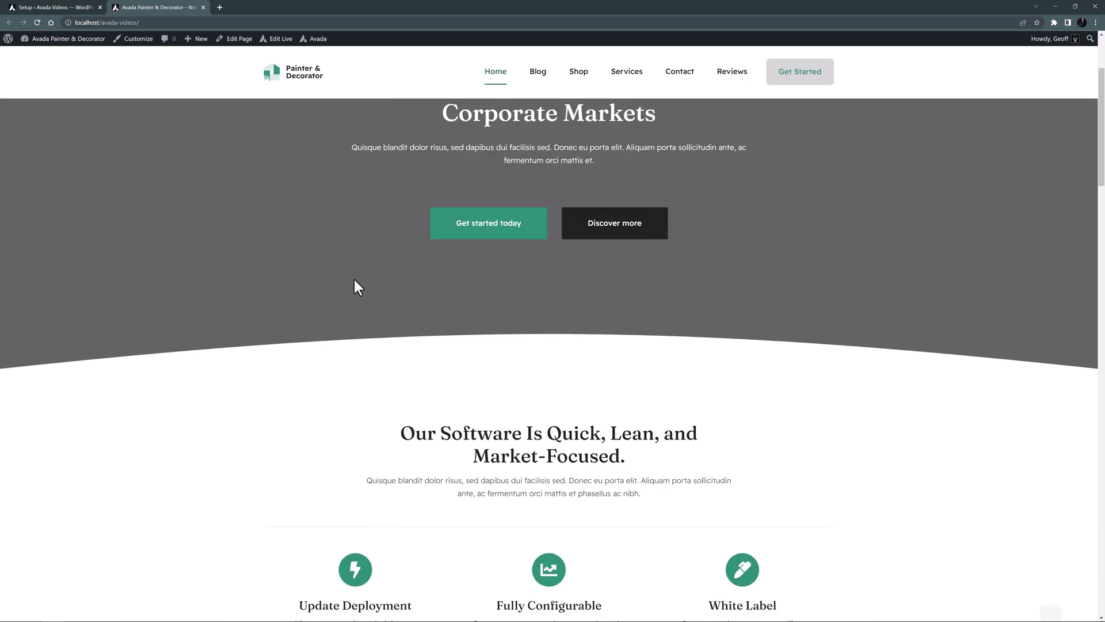
{"action": "scroll", "coordinate": [355, 288], "scroll_direction": "down", "scroll_amount": 2}
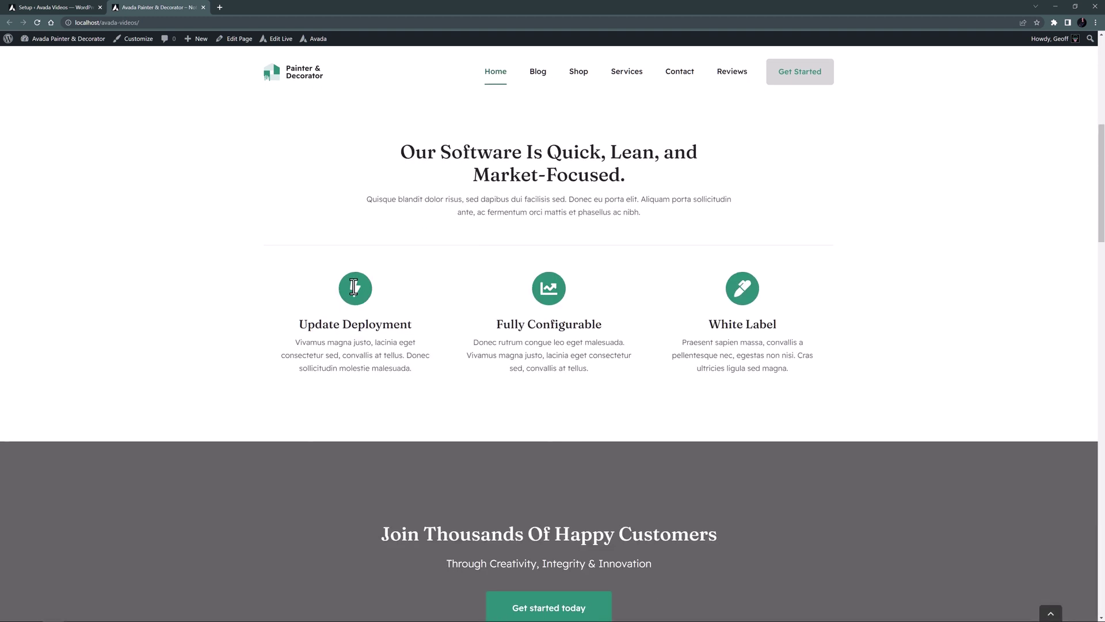
{"action": "scroll", "coordinate": [354, 290], "scroll_direction": "down", "scroll_amount": 4}
{"action": "scroll", "coordinate": [351, 289], "scroll_direction": "down", "scroll_amount": 7}
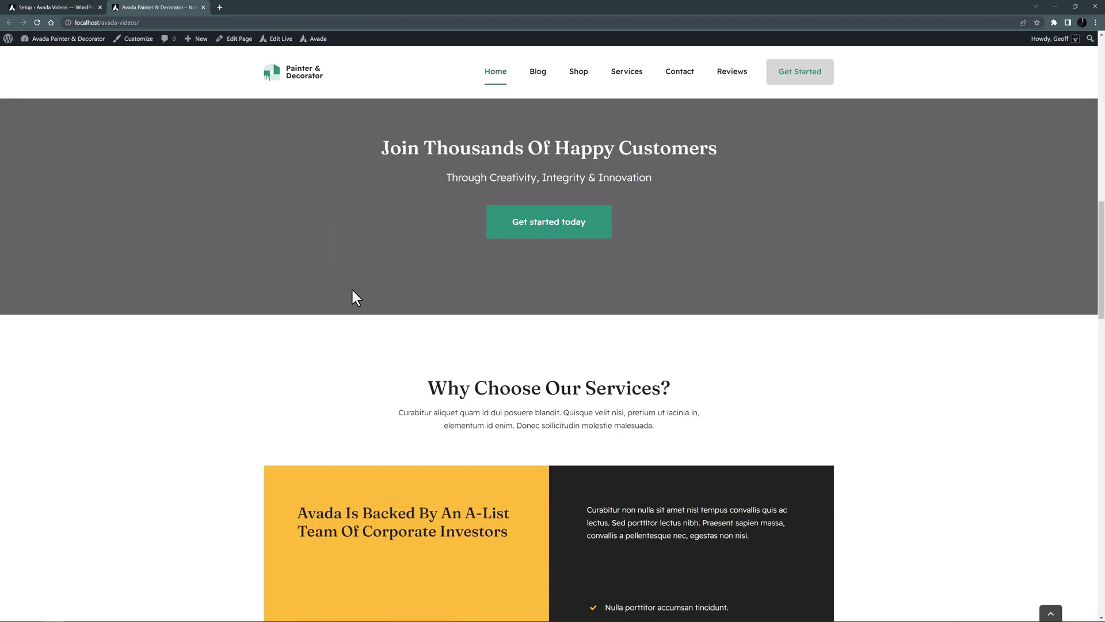
{"action": "scroll", "coordinate": [351, 292], "scroll_direction": "down", "scroll_amount": 4}
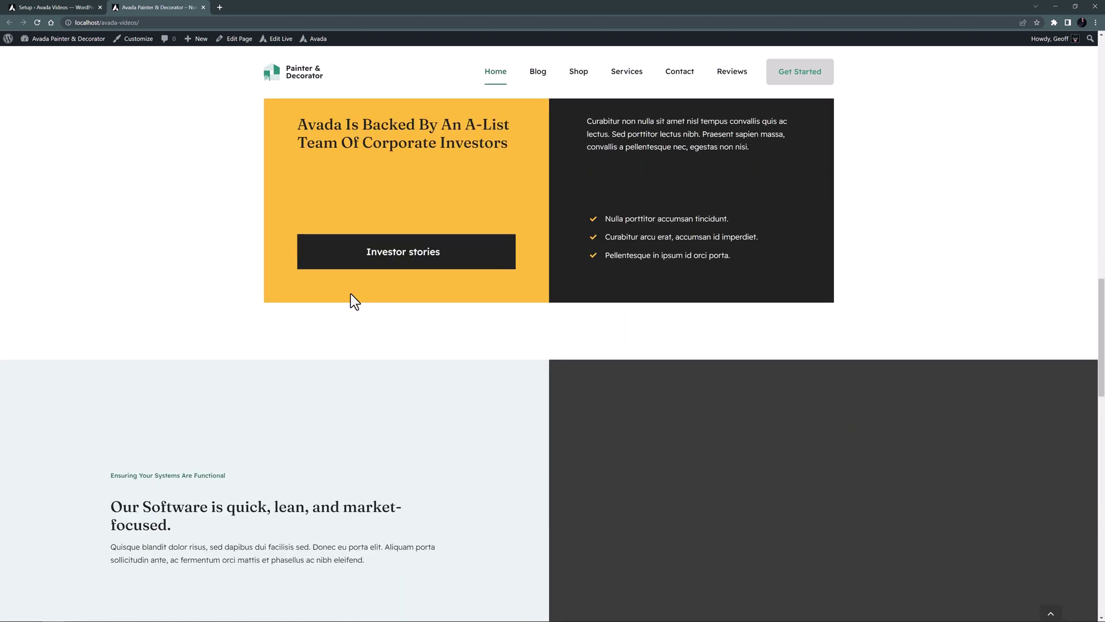
{"action": "scroll", "coordinate": [352, 294], "scroll_direction": "down", "scroll_amount": 4}
{"action": "scroll", "coordinate": [350, 297], "scroll_direction": "down", "scroll_amount": 8}
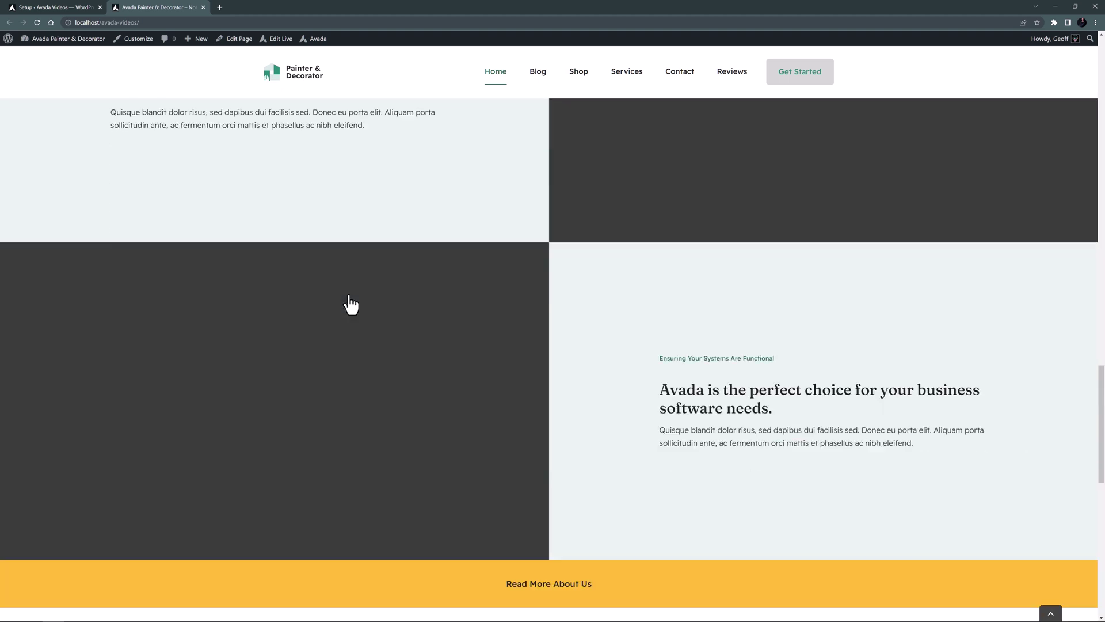
{"action": "scroll", "coordinate": [347, 302], "scroll_direction": "down", "scroll_amount": 4}
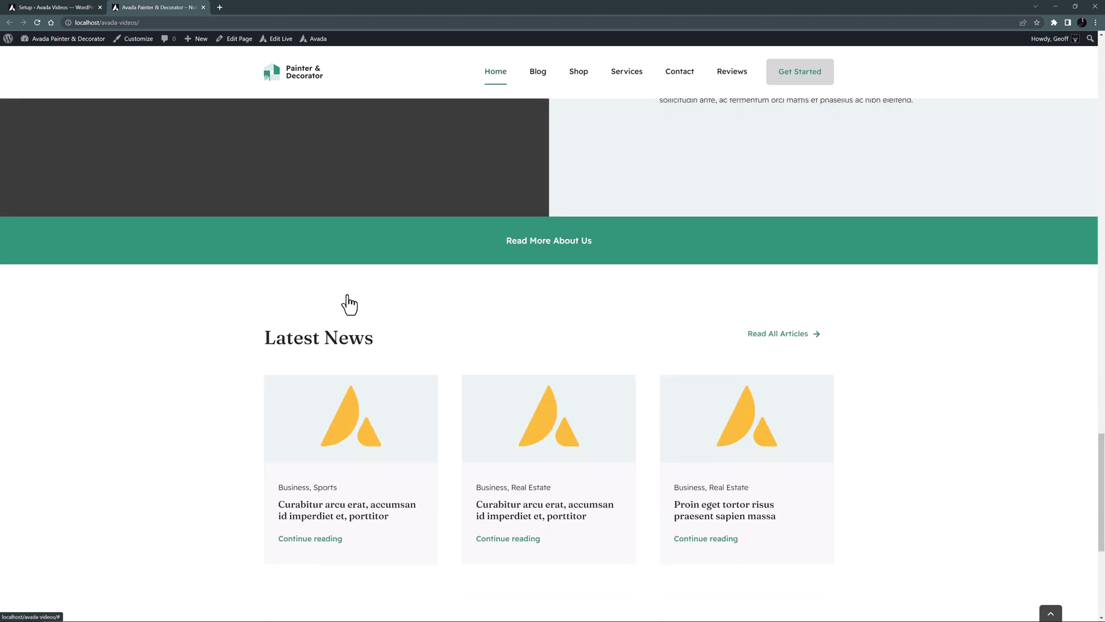
{"action": "scroll", "coordinate": [250, 314], "scroll_direction": "down", "scroll_amount": 3}
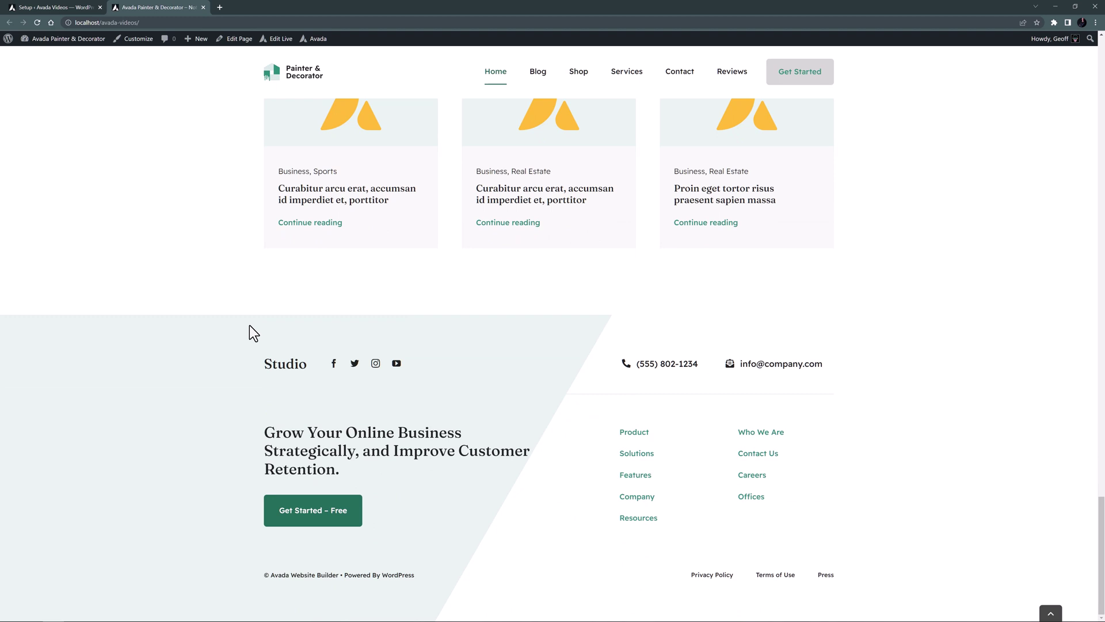
{"action": "key", "text": "Home"}
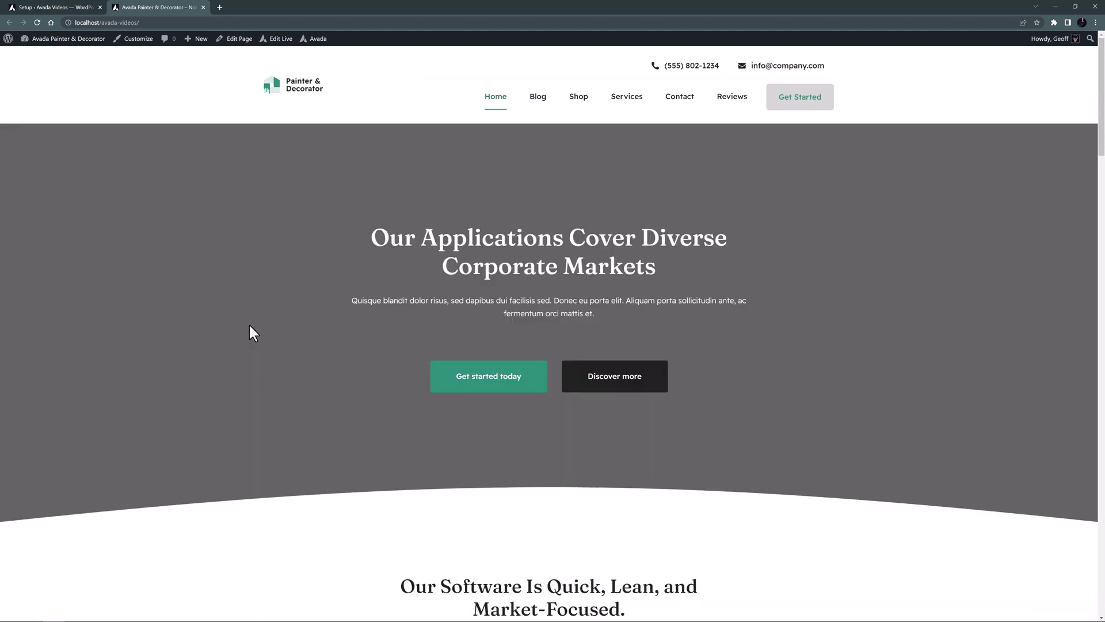